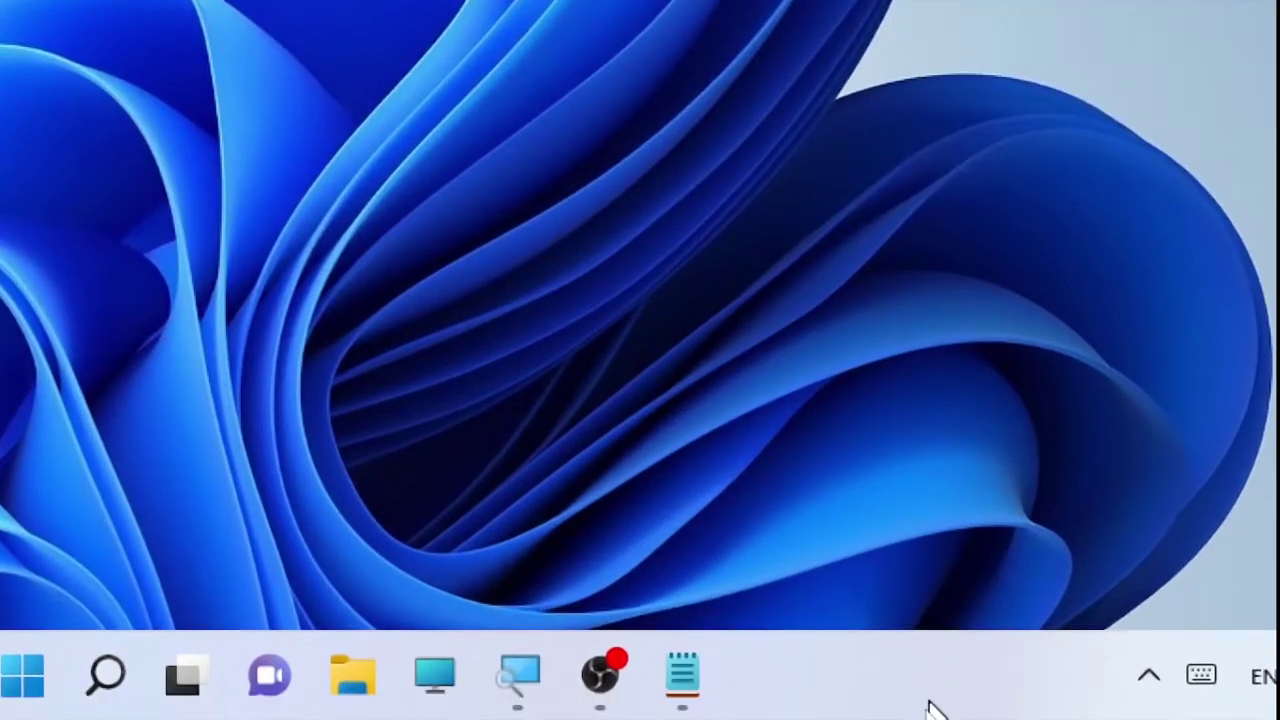
Step: Right-click an empty spot on the taskbar to show its shortcut menu with Taskbar settings
right_click(913, 669)
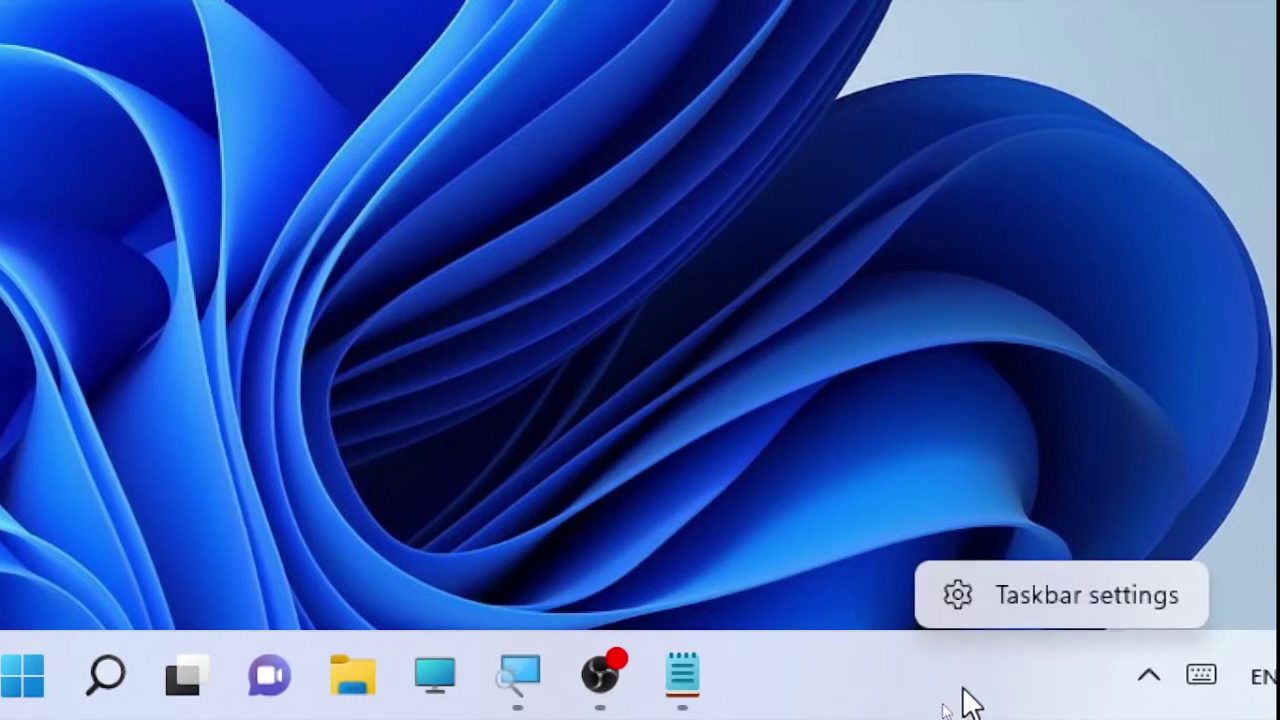
Step: Open Taskbar settings, expand Taskbar behaviours, and set Taskbar alignment to Left
click(1093, 585)
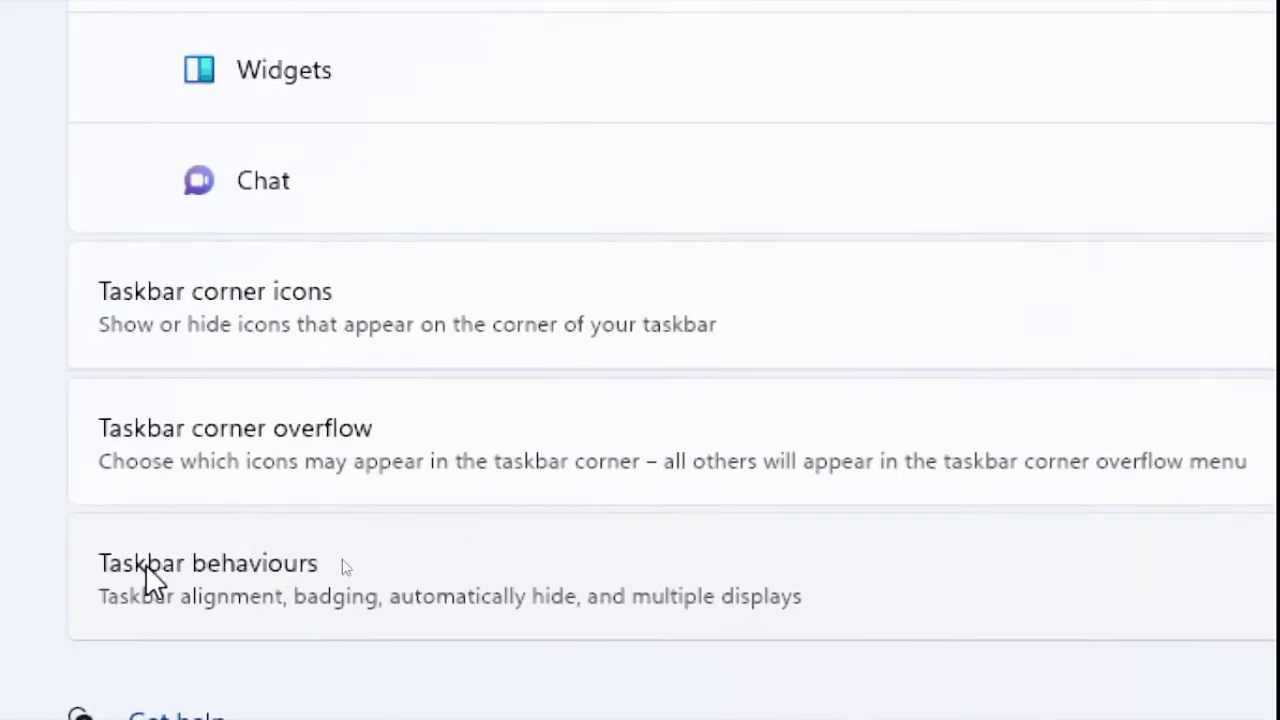
click(367, 563)
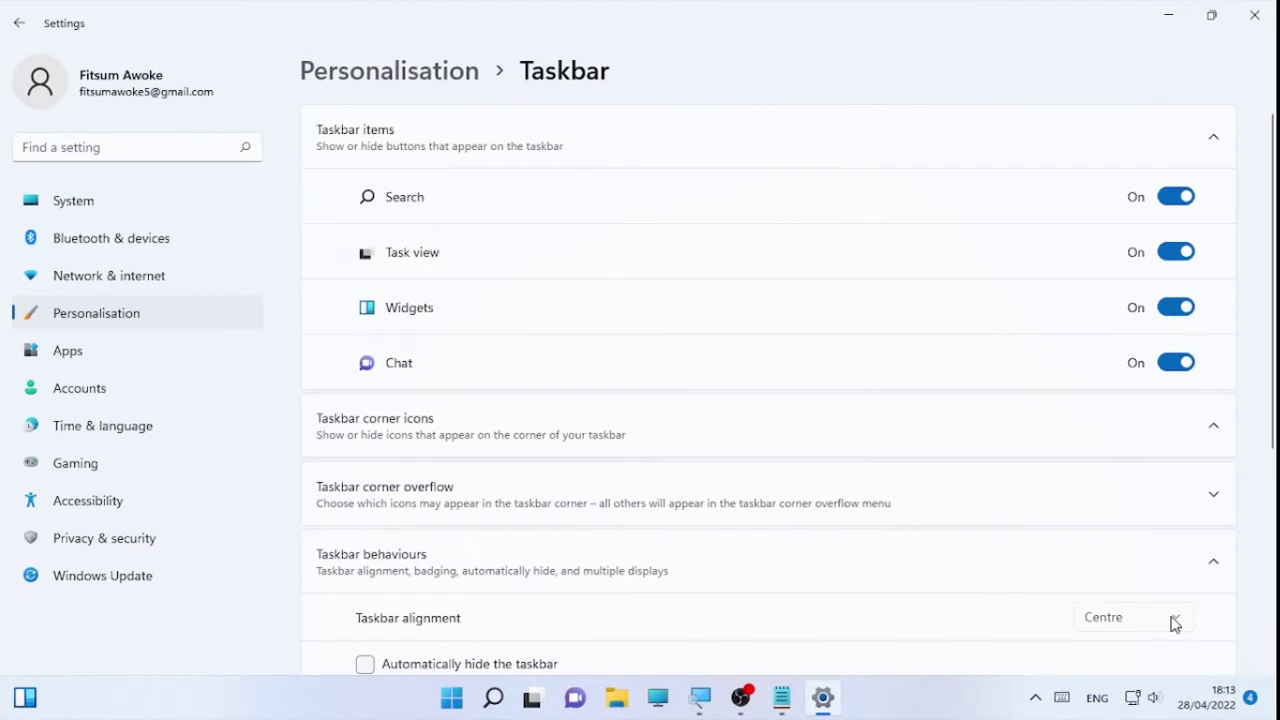
click(1175, 624)
click(1125, 588)
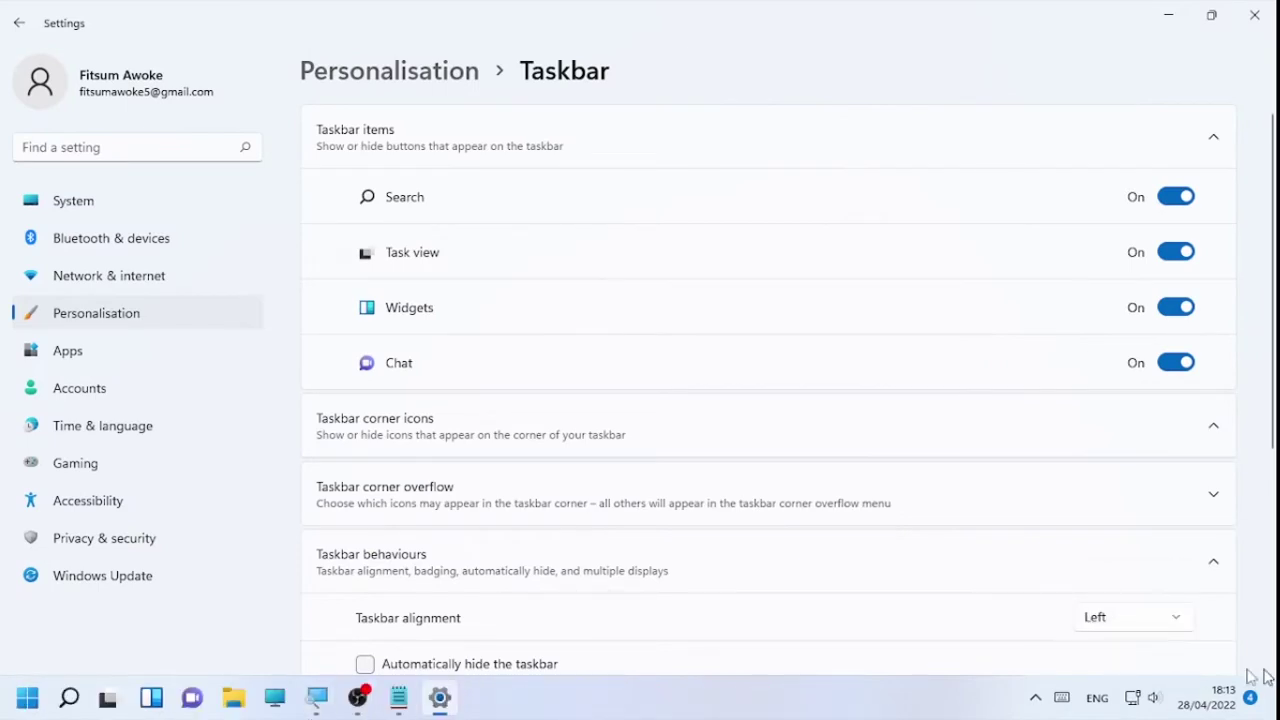
Step: Return Taskbar alignment to Centre and minimise Settings
click(1151, 630)
click(1137, 654)
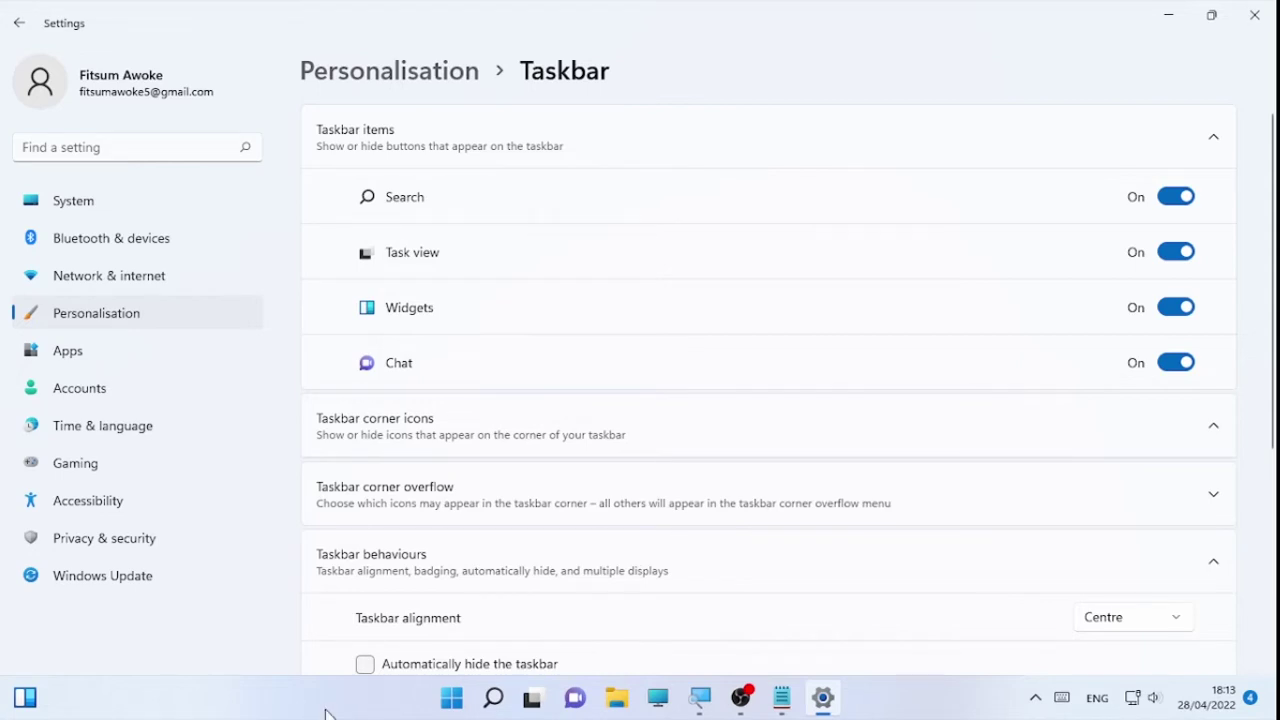
click(288, 708)
click(1187, 9)
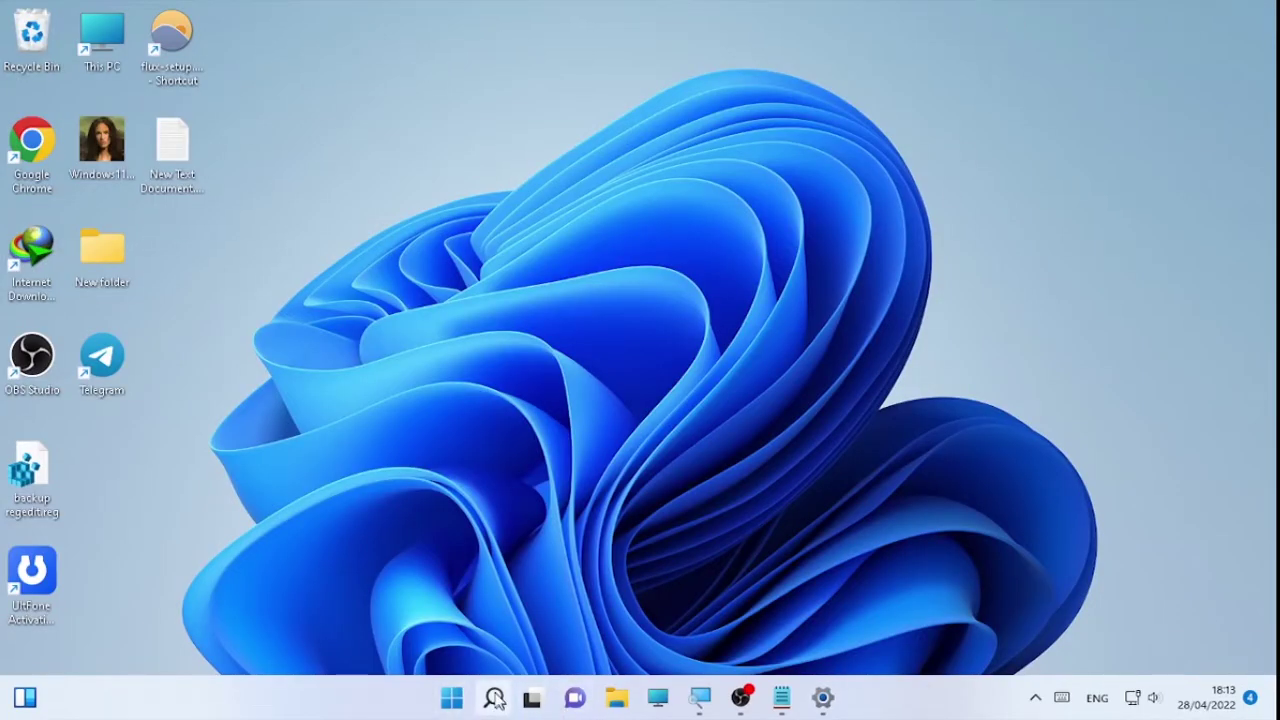
Step: Search Windows for 'regis' and launch Registry Editor from Best match
mouse_move(494, 698)
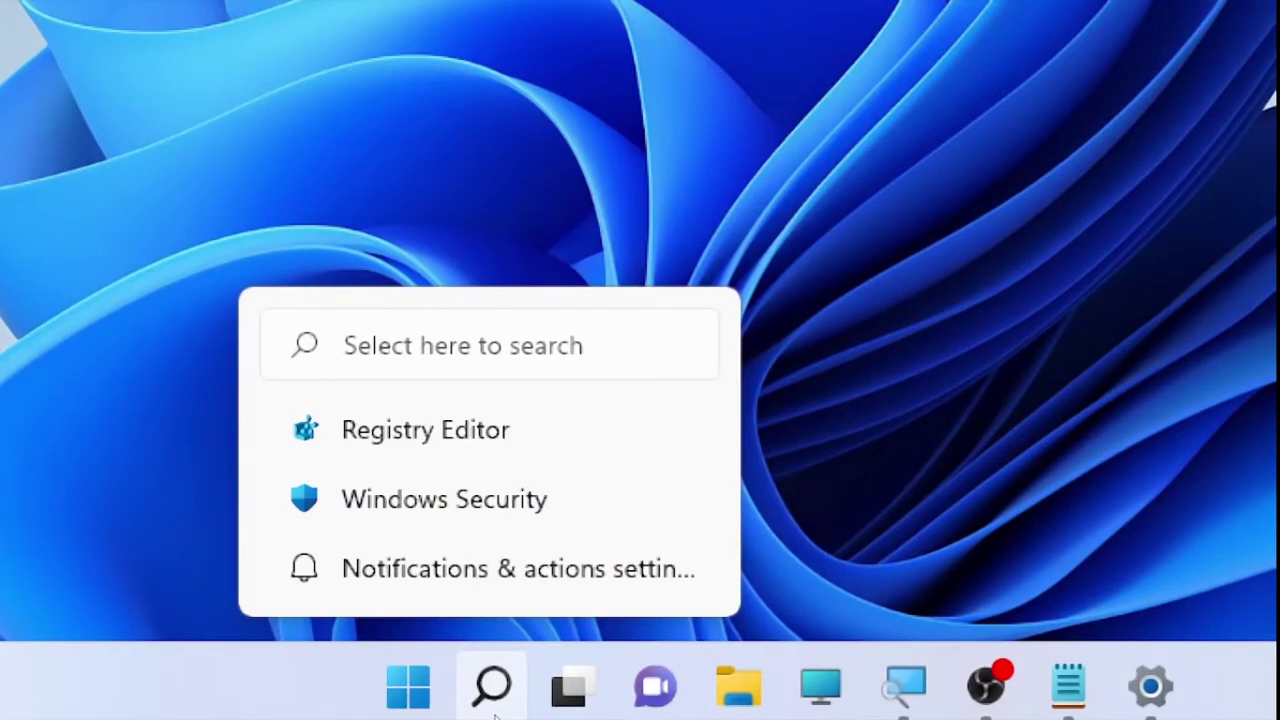
click(495, 705)
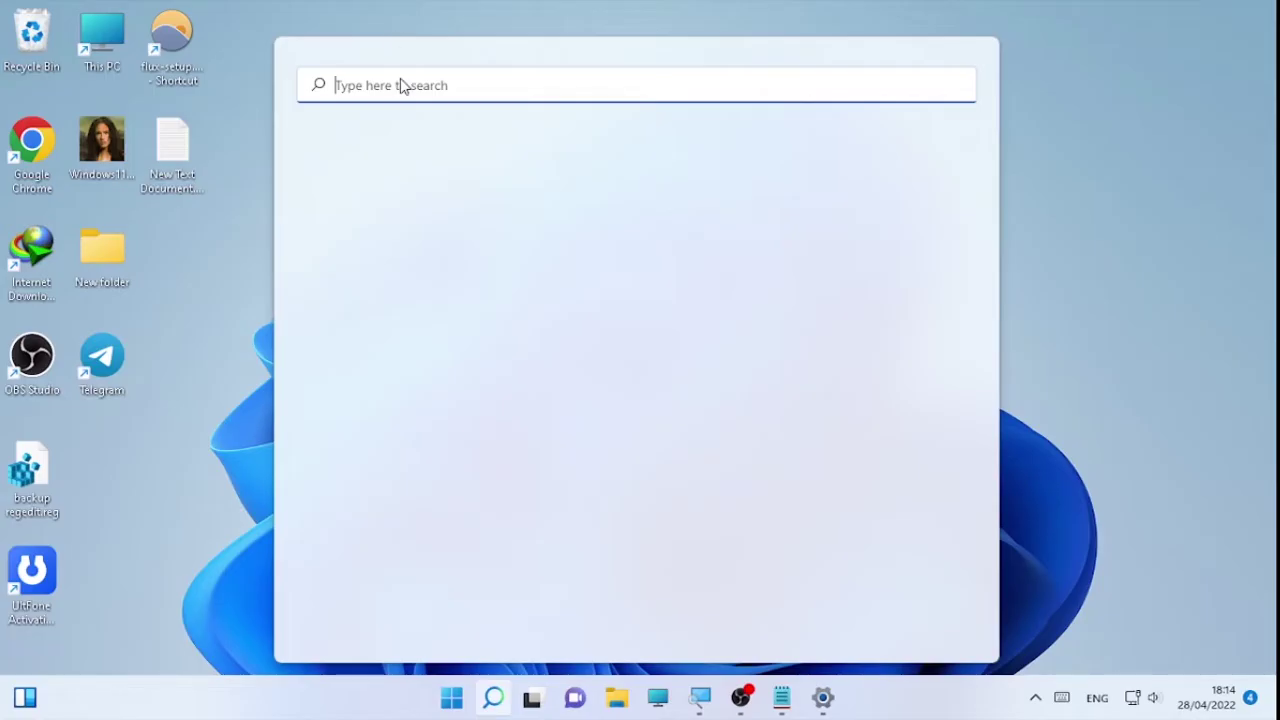
click(400, 83)
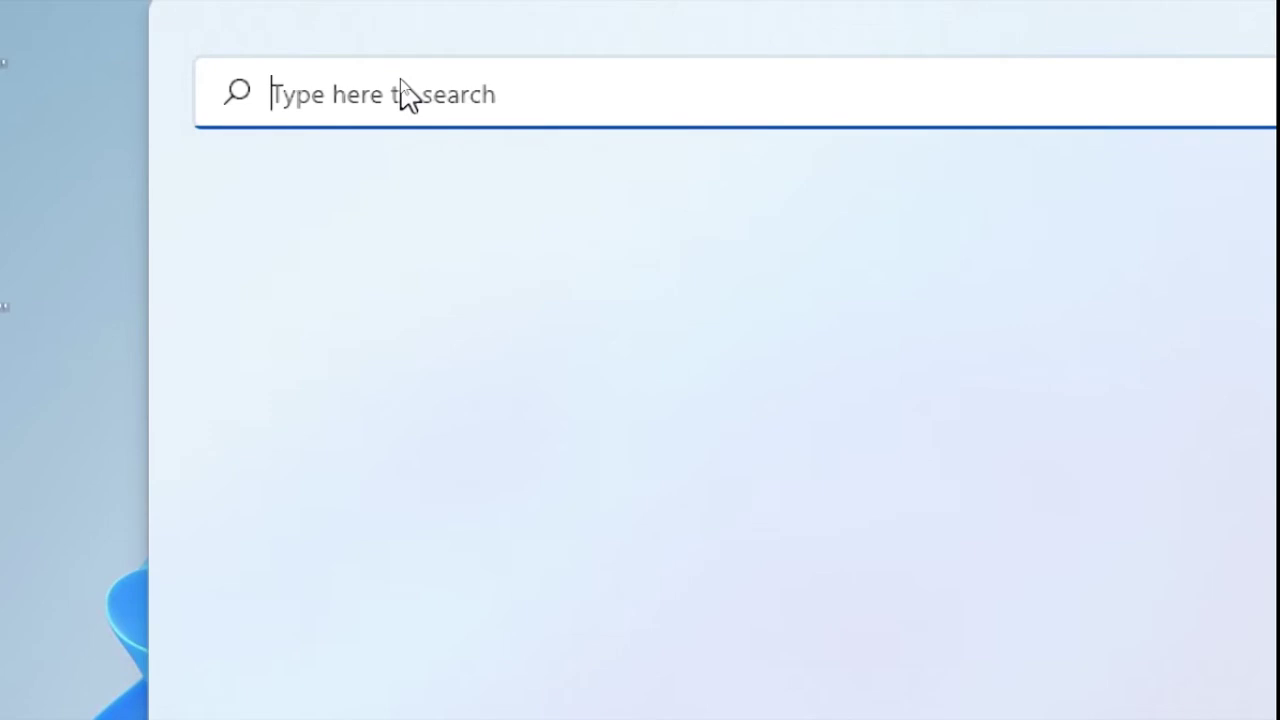
text(registrey)
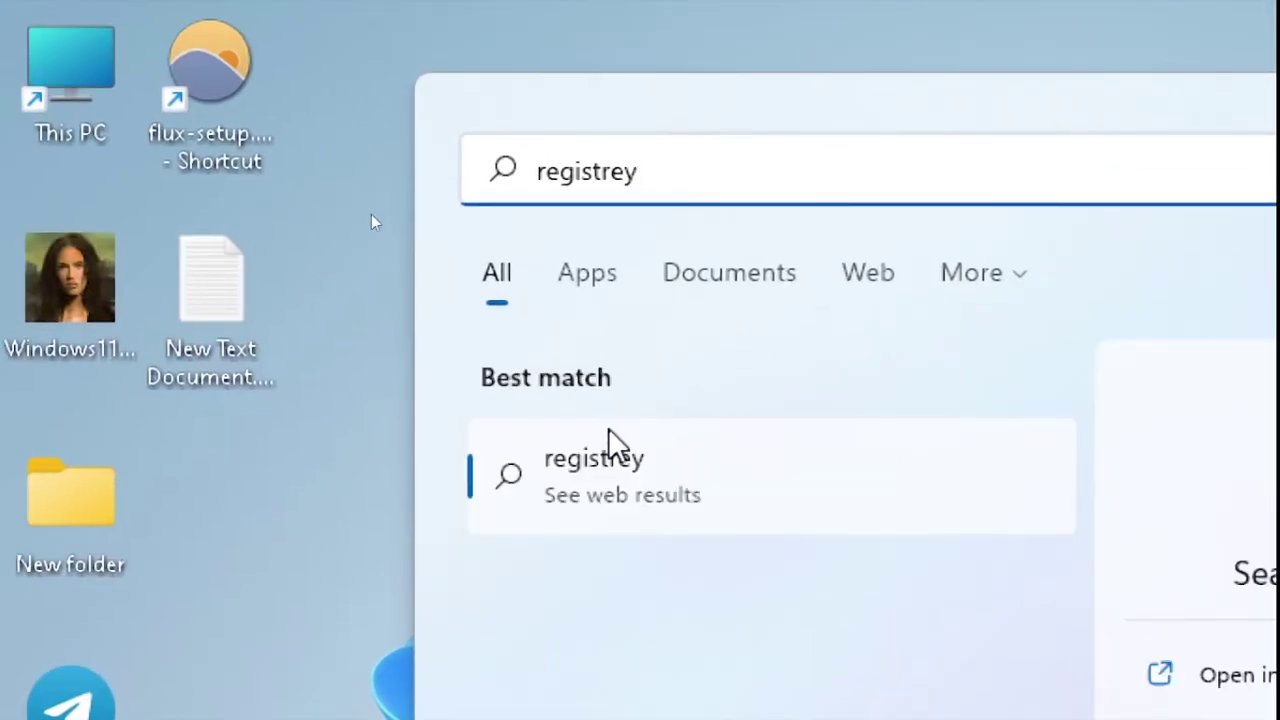
key(BackSpace)
key(BackSpace)
key(BackSpace)
key(BackSpace)
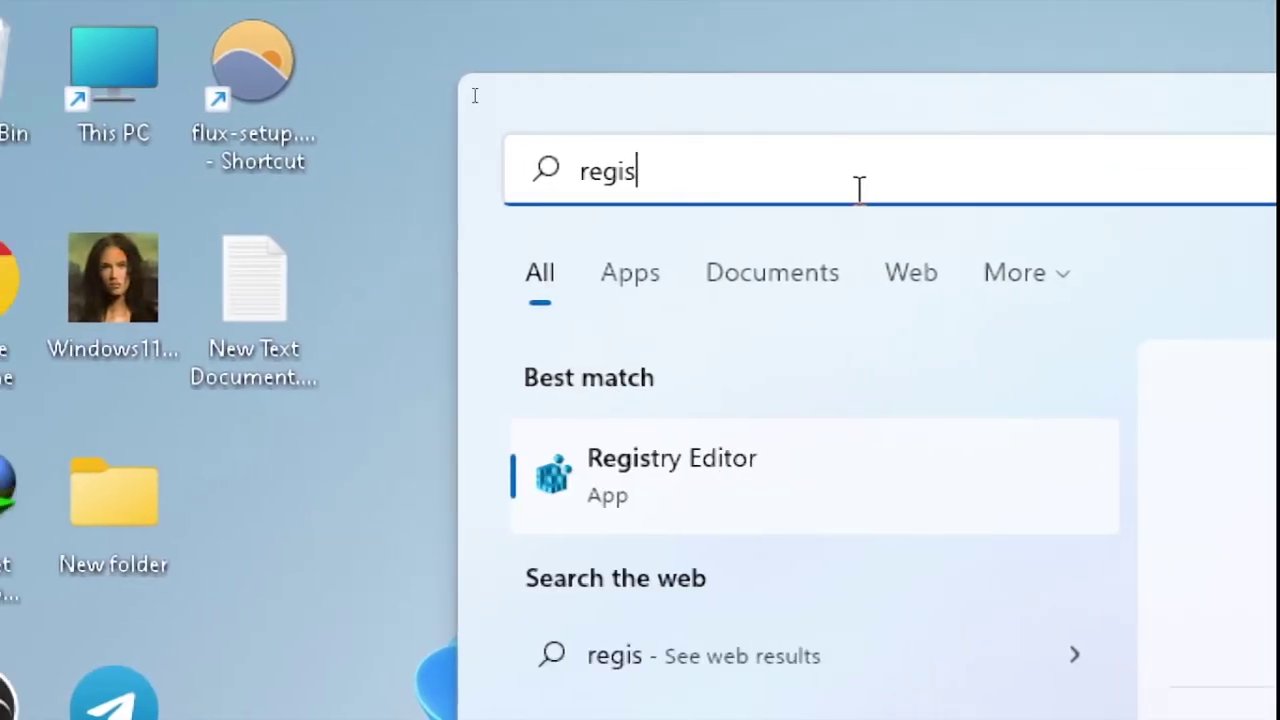
click(678, 482)
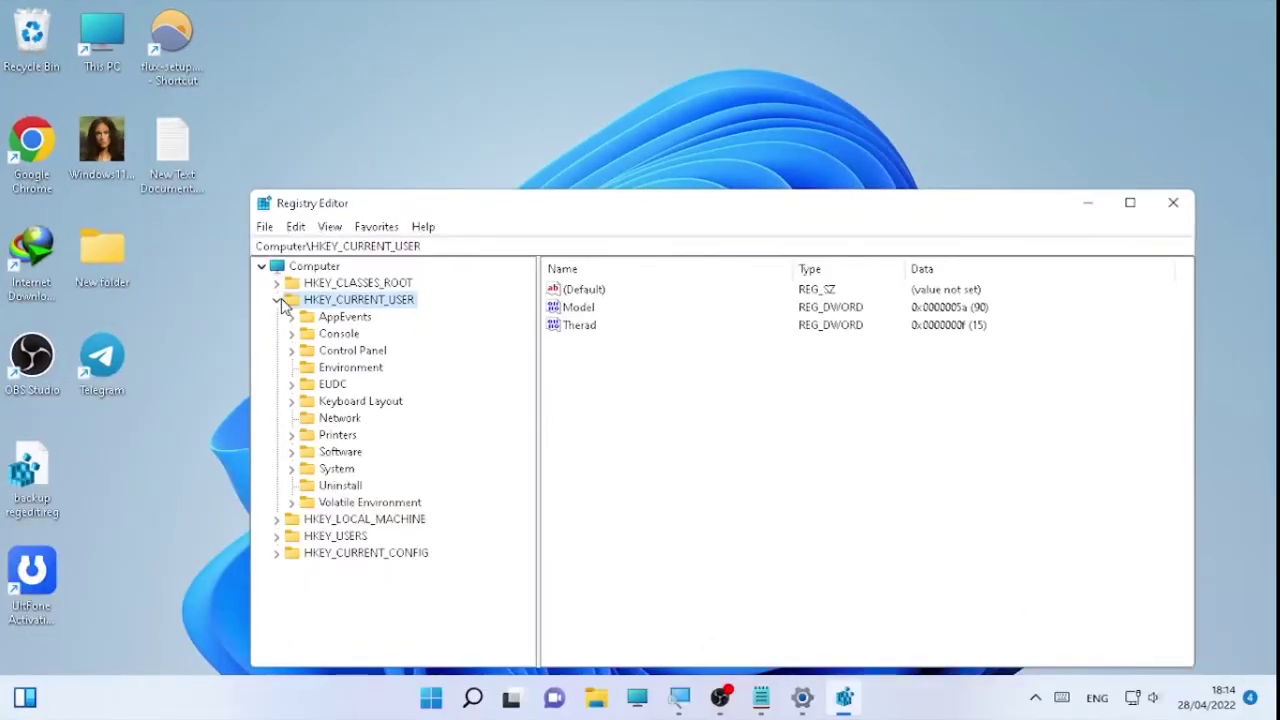
Step: Collapse HKEY_CURRENT_USER, move the window up, and cancel a File > Export registry backup
click(279, 301)
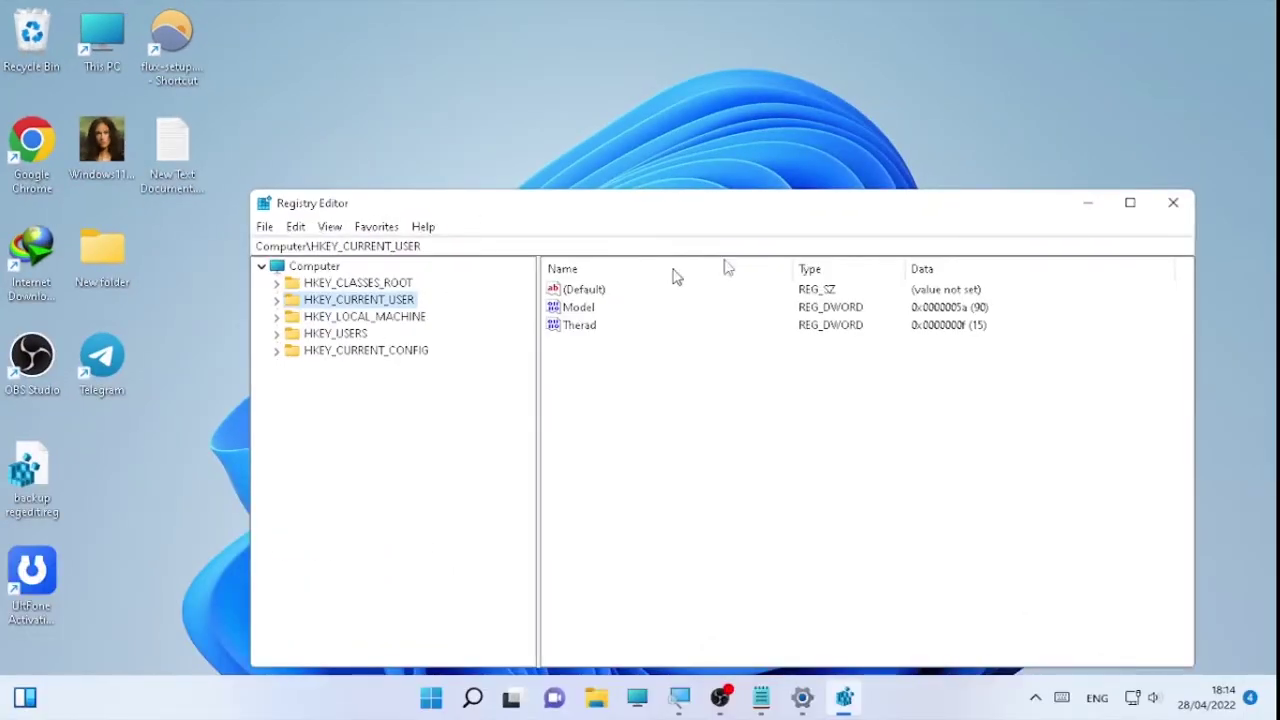
drag(769, 220, 782, 88)
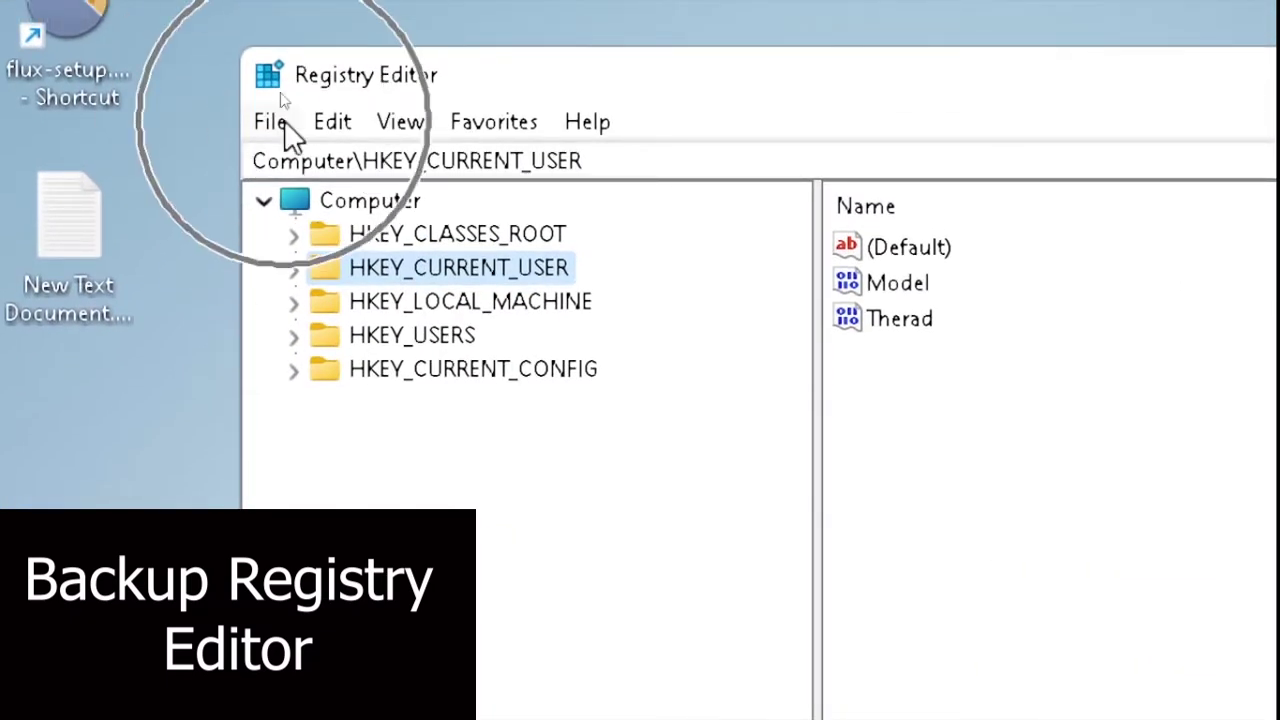
click(286, 124)
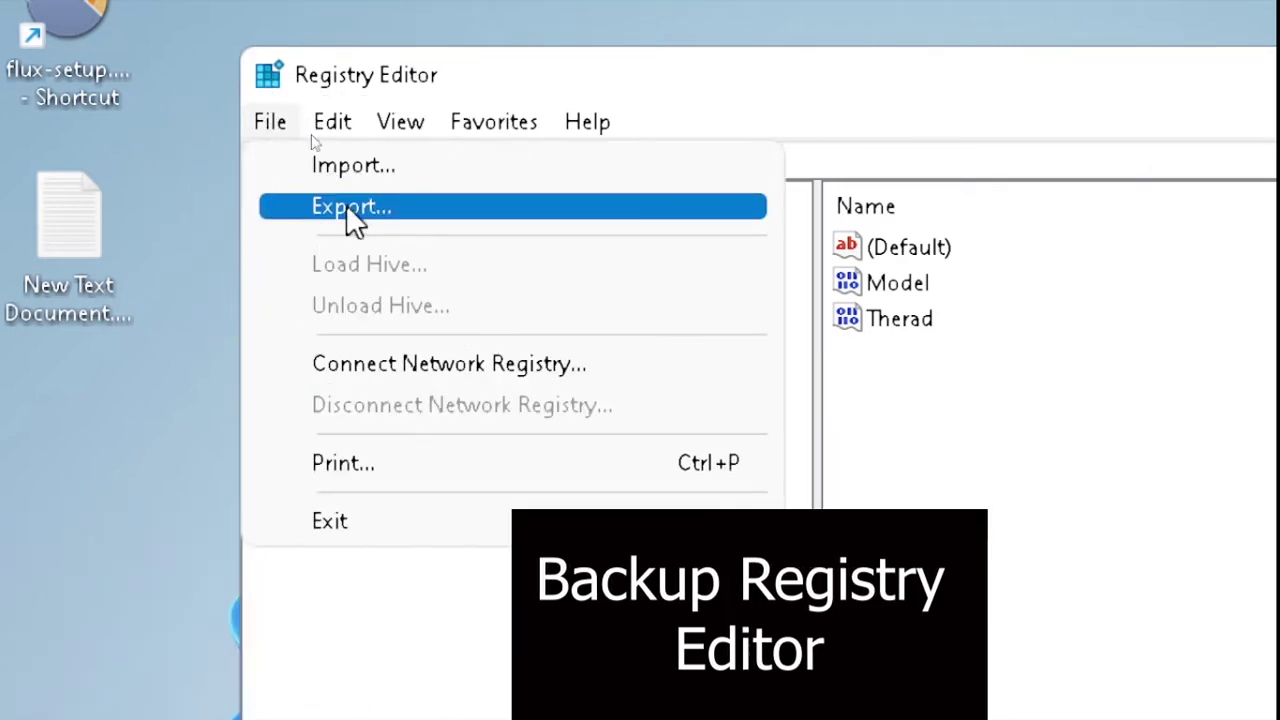
click(355, 222)
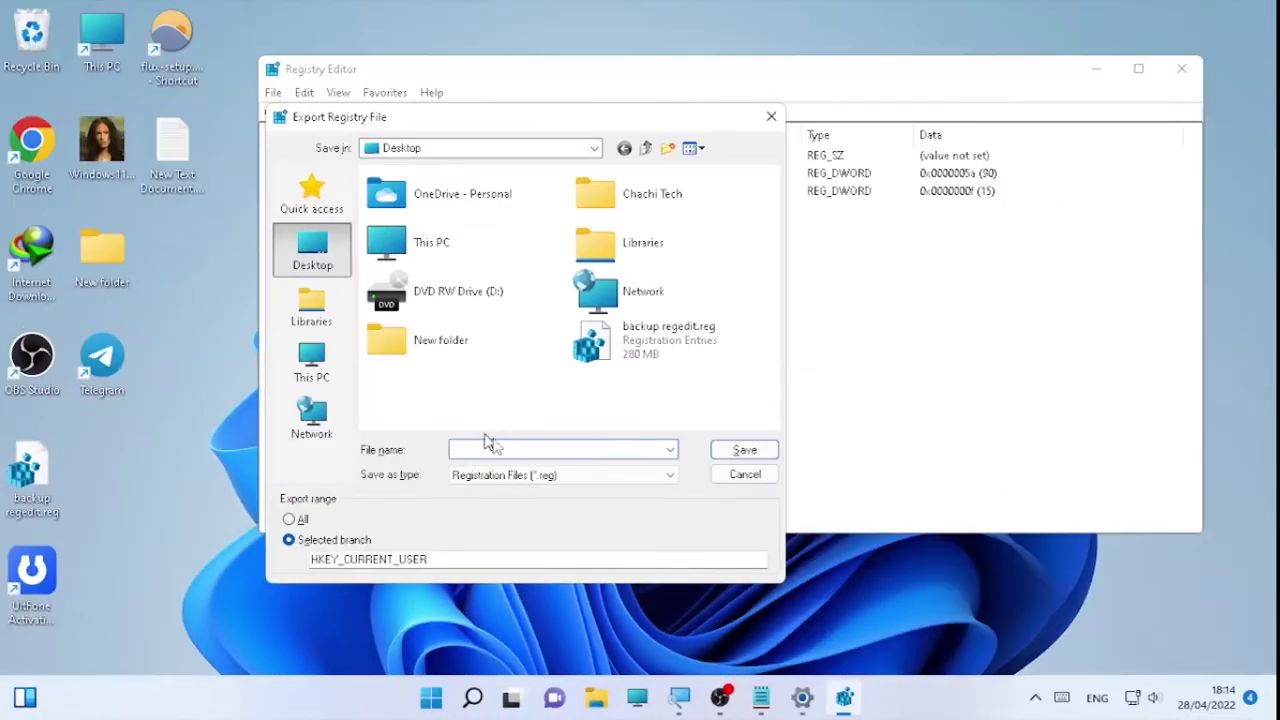
click(745, 474)
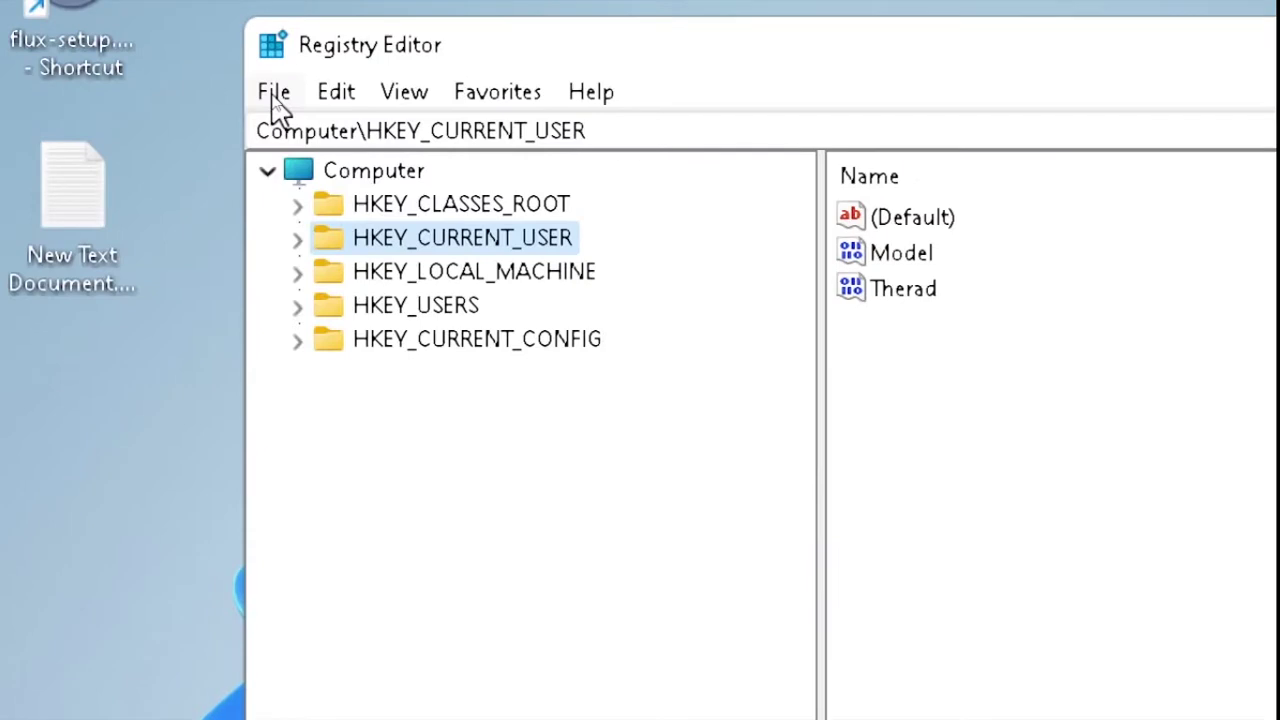
click(276, 95)
mouse_move(336, 92)
mouse_move(293, 102)
click(314, 135)
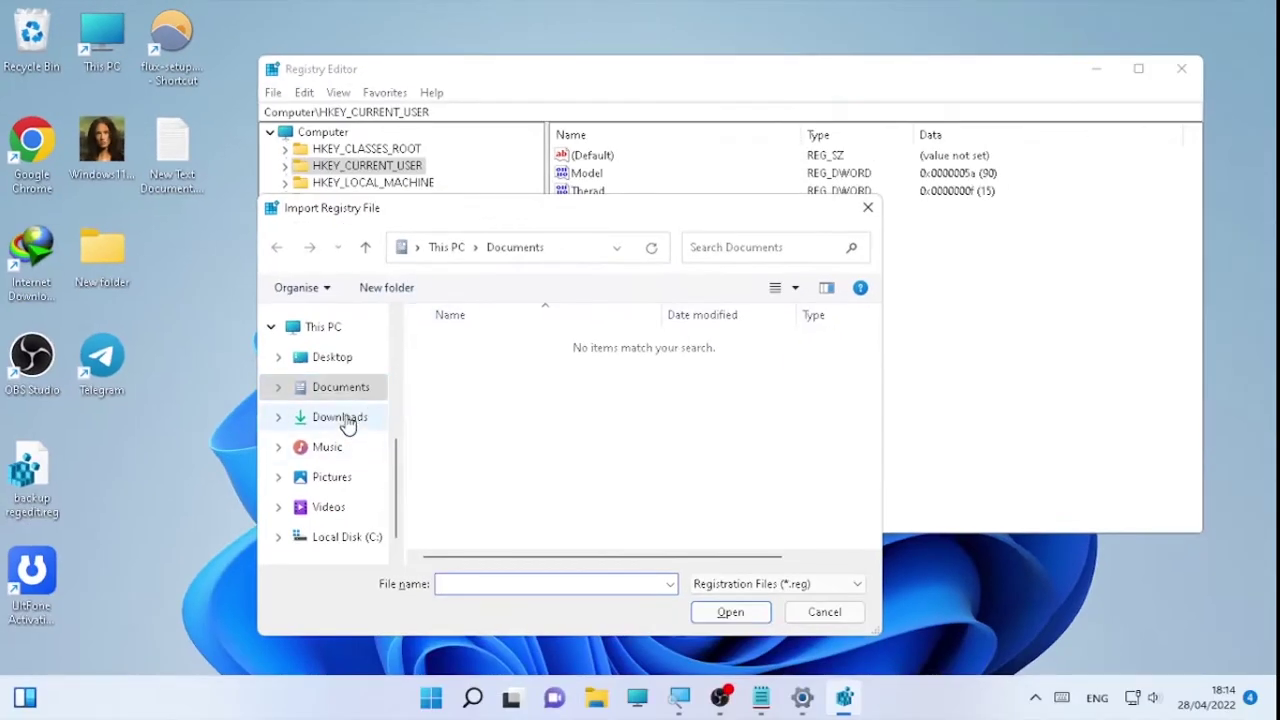
click(382, 492)
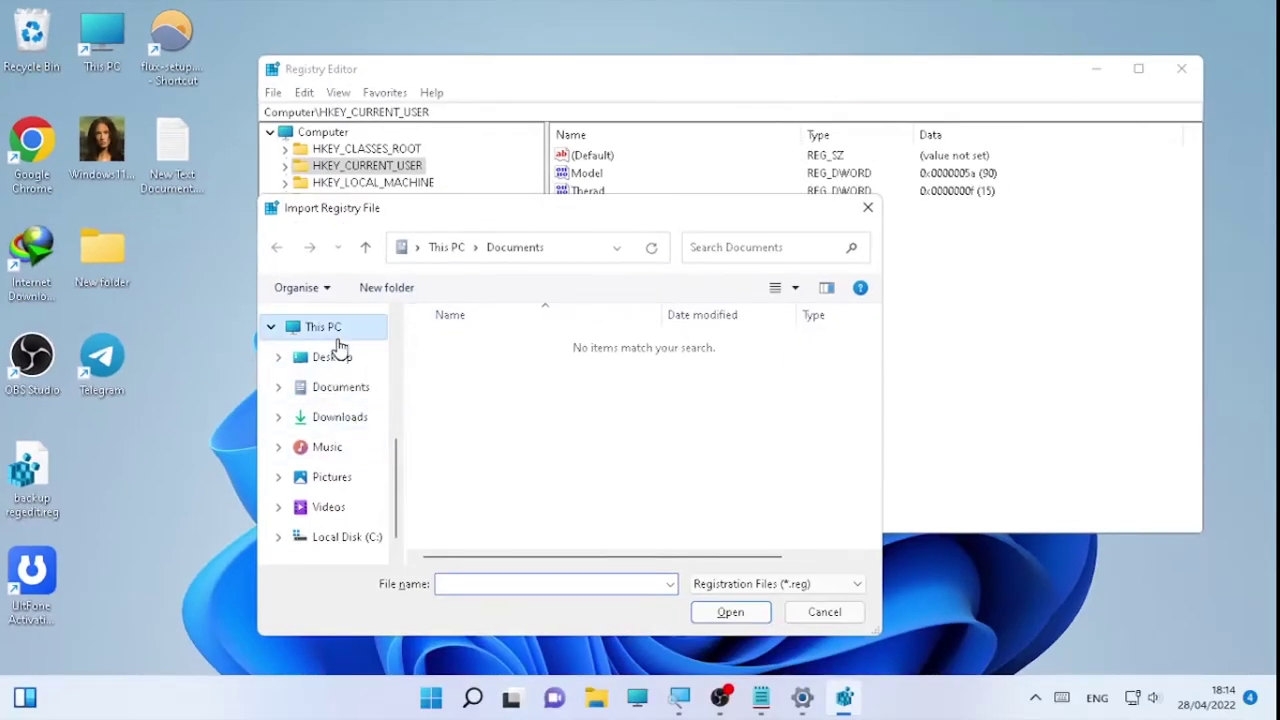
click(335, 366)
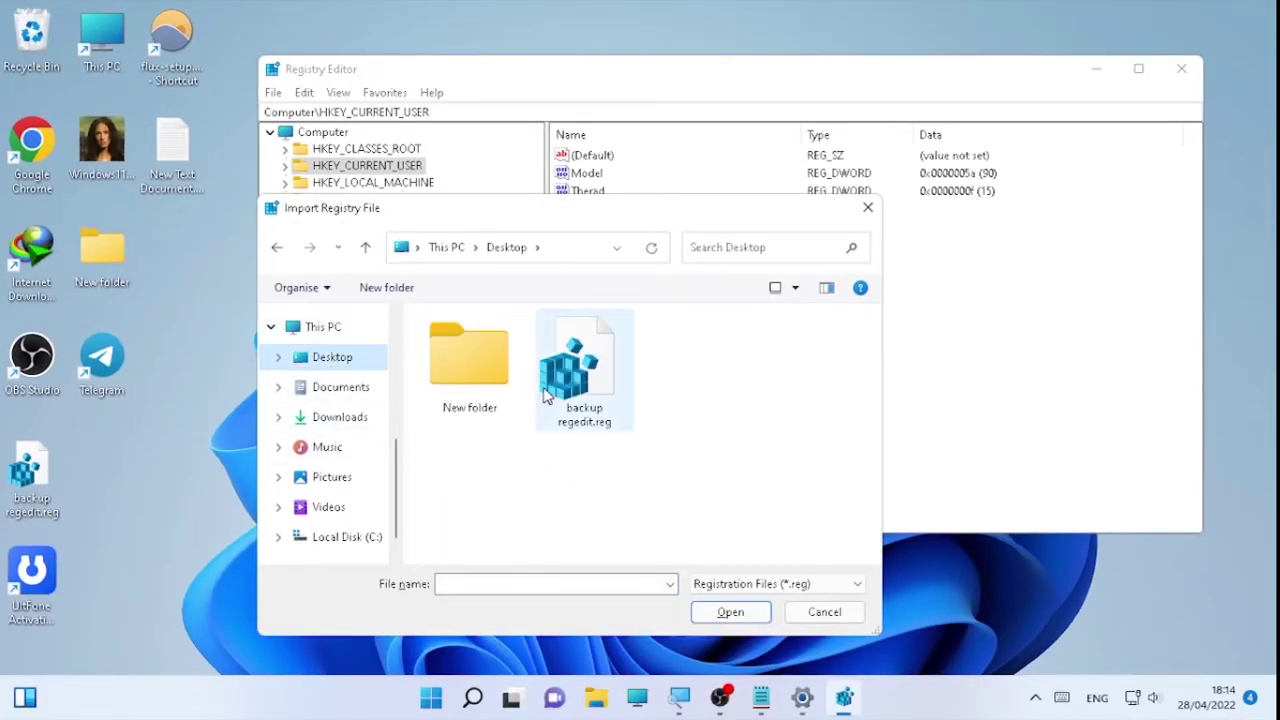
click(826, 612)
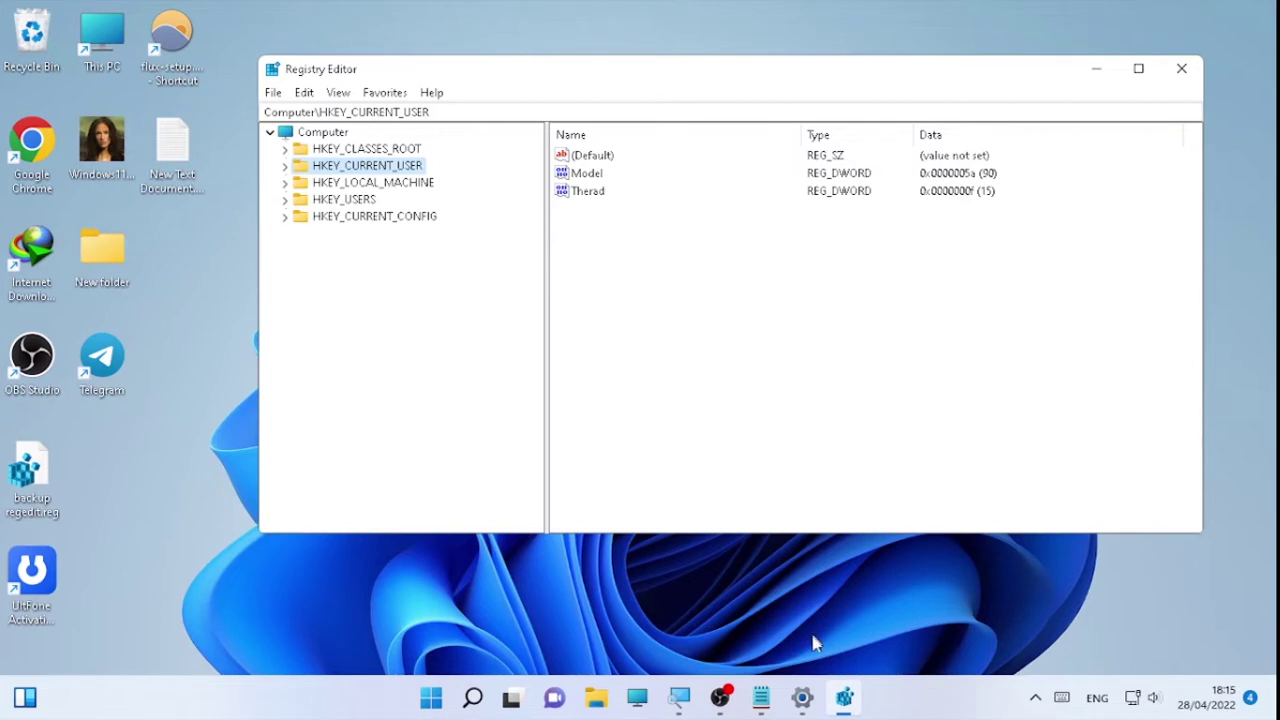
Step: Following the Notepad path notes, expand Computer, HKEY_CURRENT_USER and Software
click(761, 697)
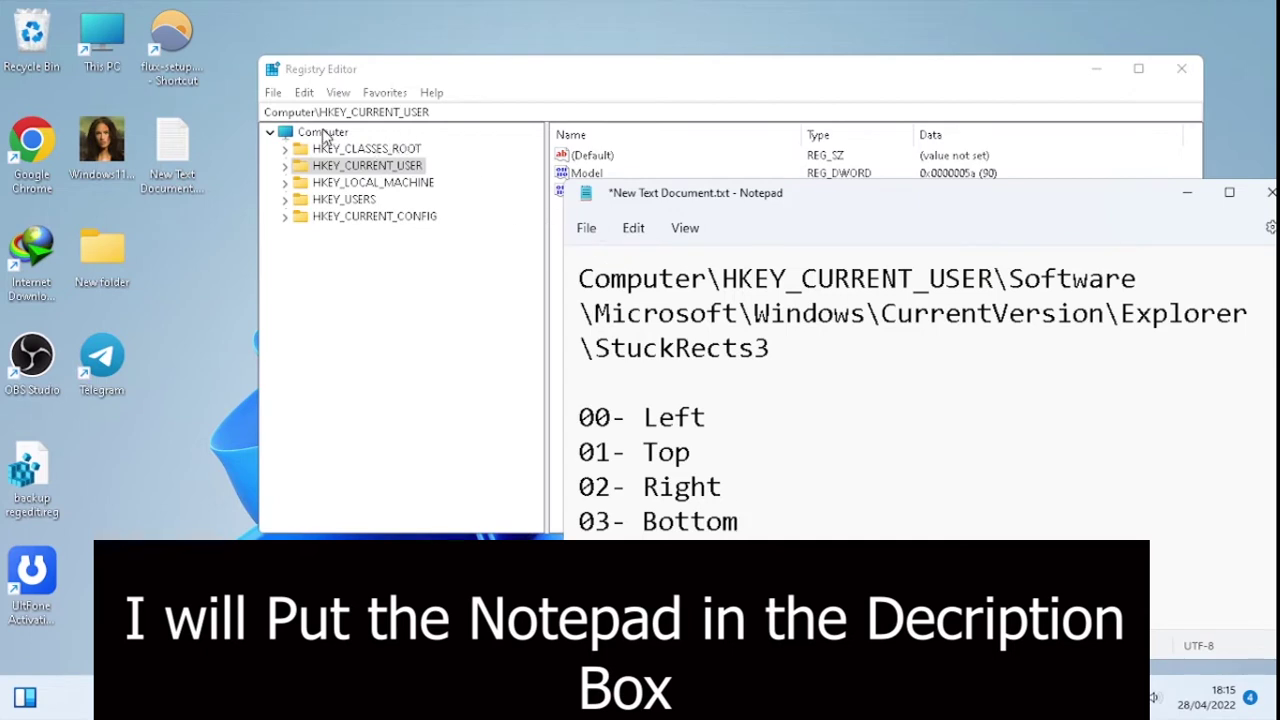
double_click(322, 134)
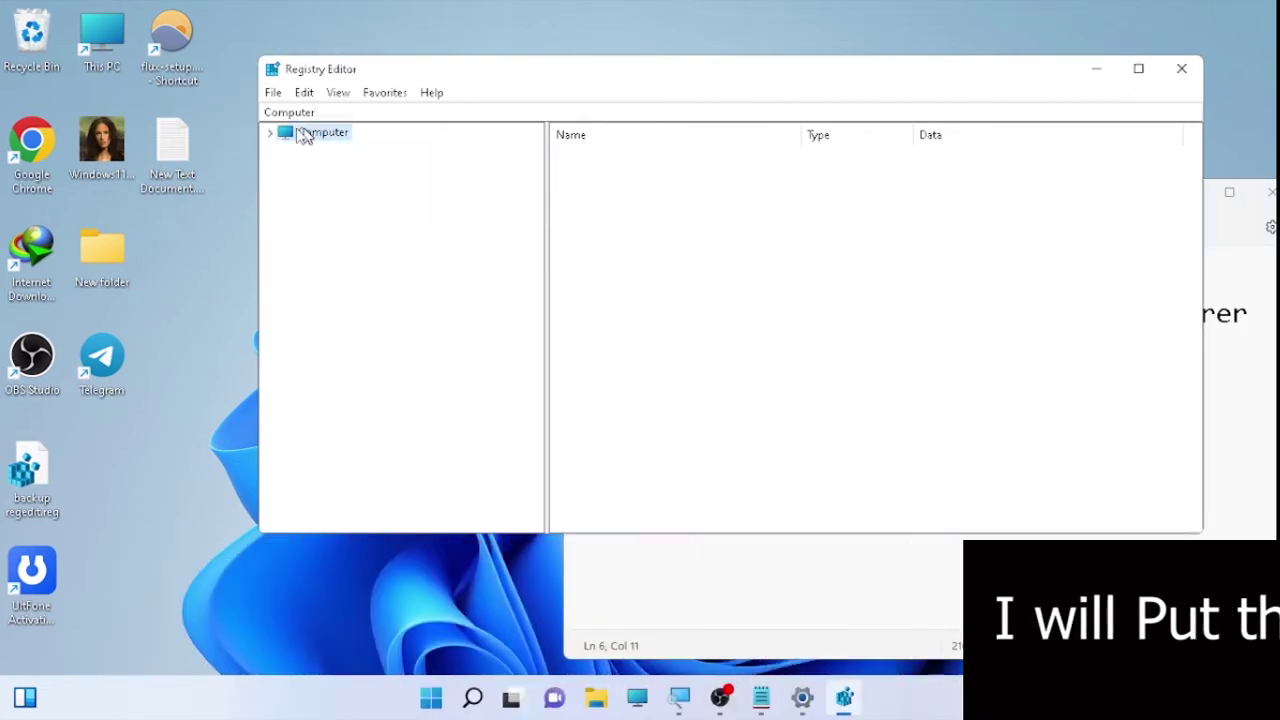
click(271, 134)
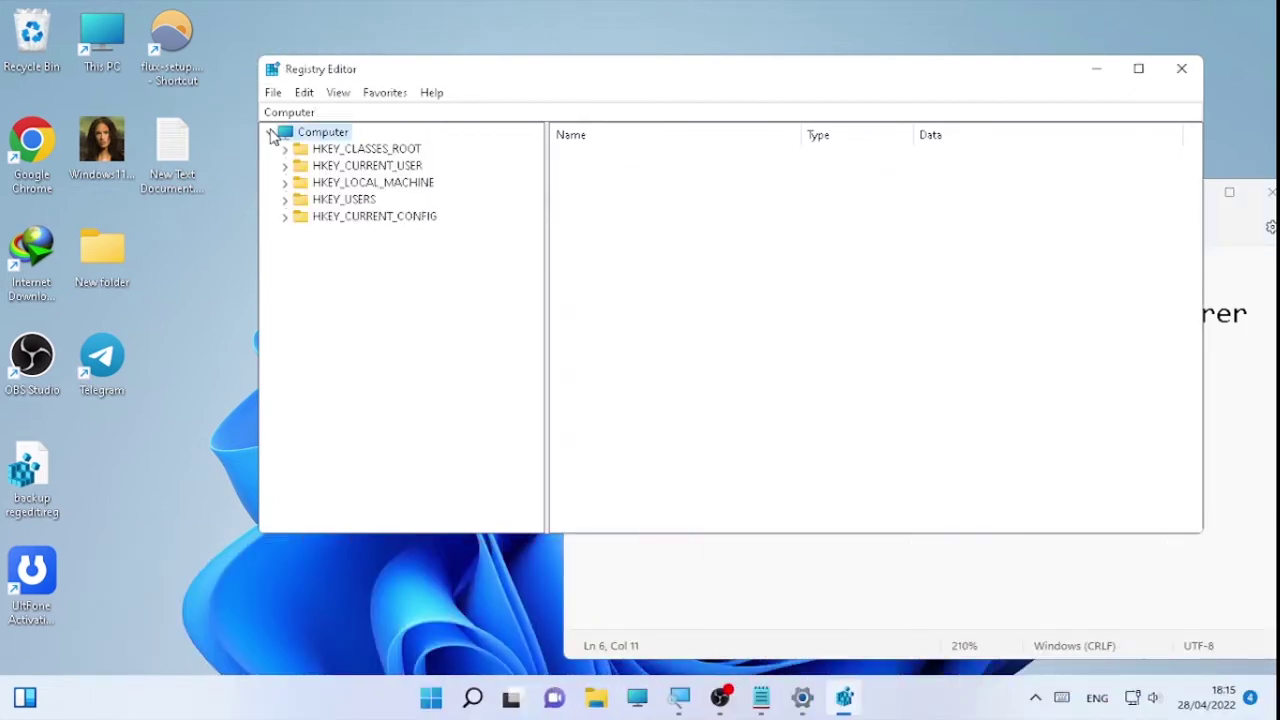
click(1220, 378)
drag(724, 280, 992, 282)
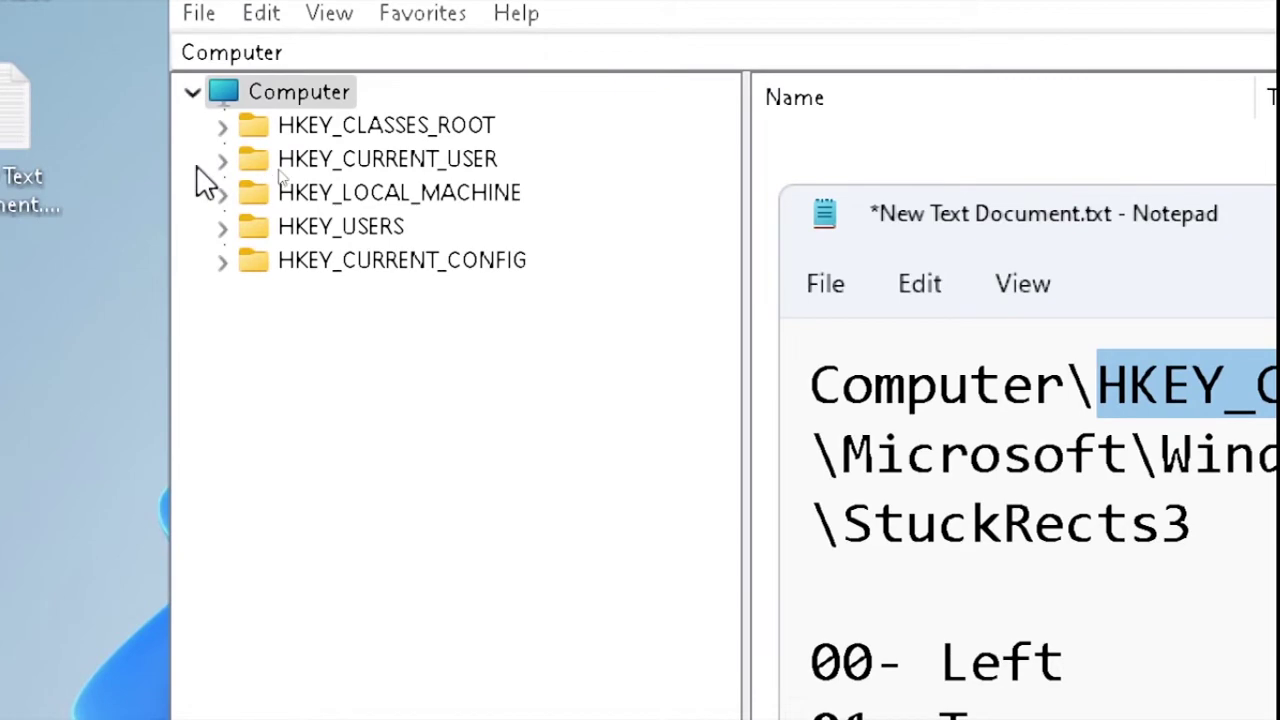
click(222, 160)
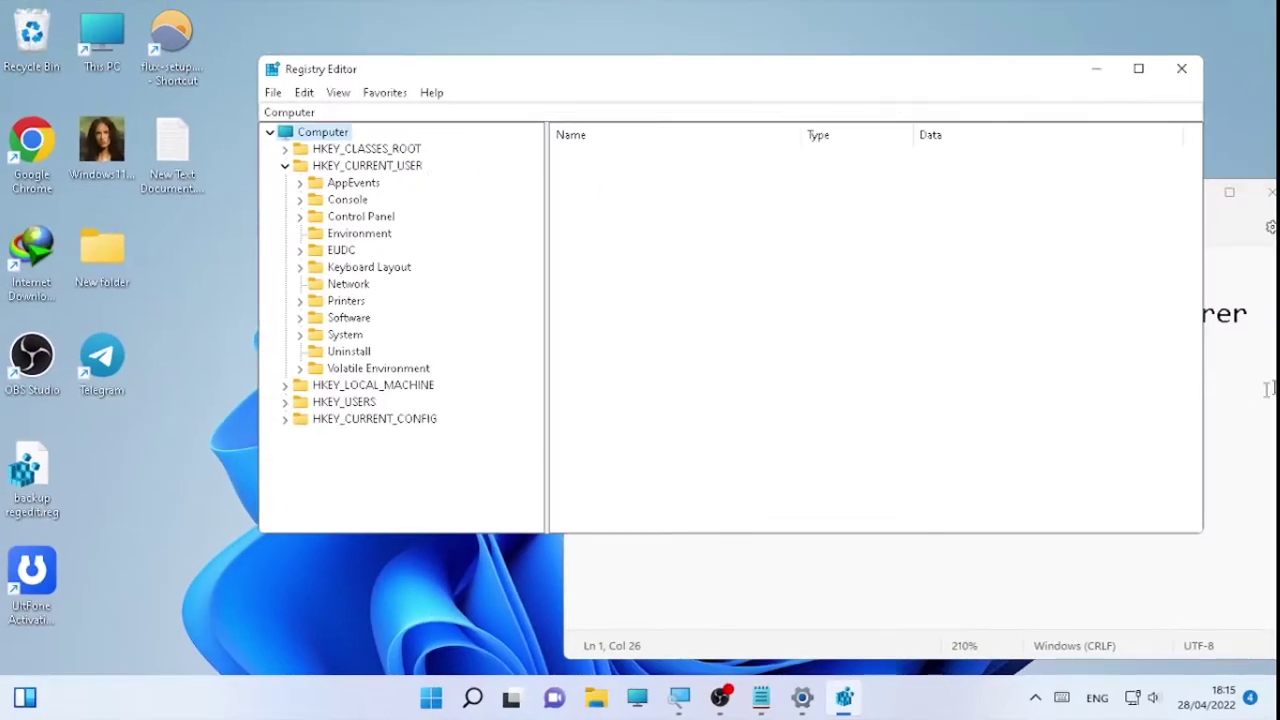
click(1266, 388)
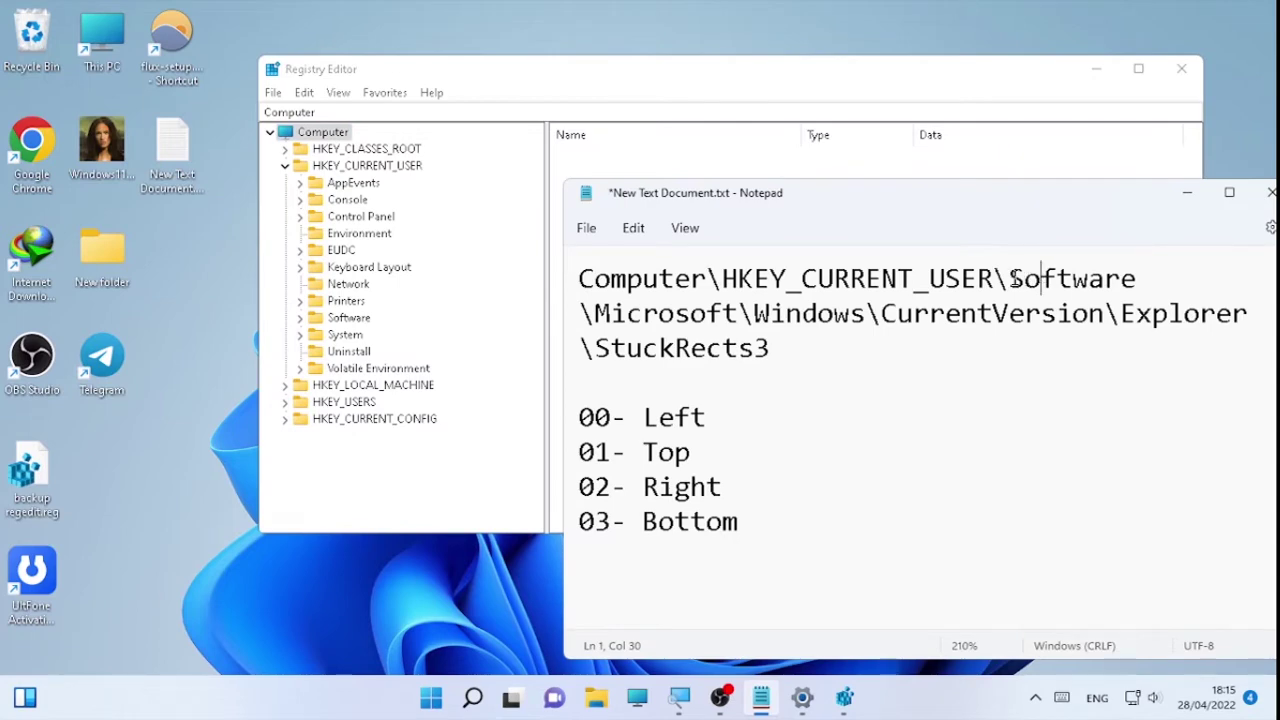
drag(1010, 279, 1108, 279)
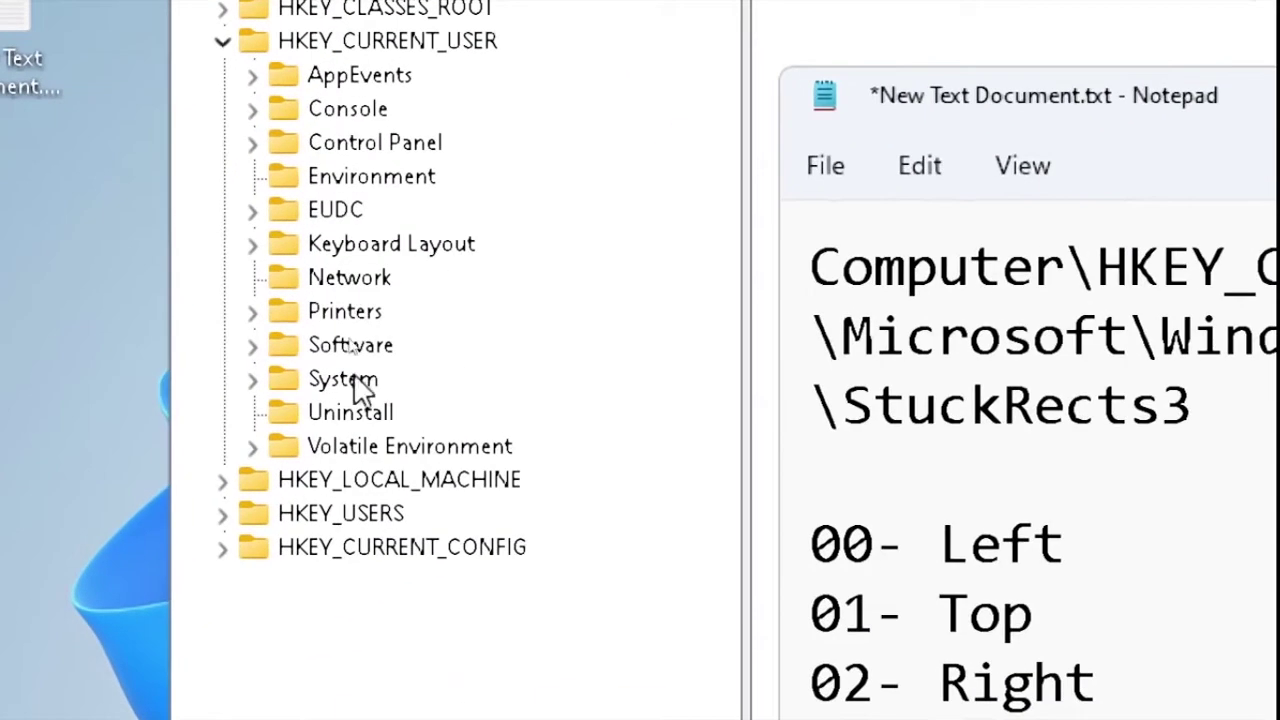
click(251, 344)
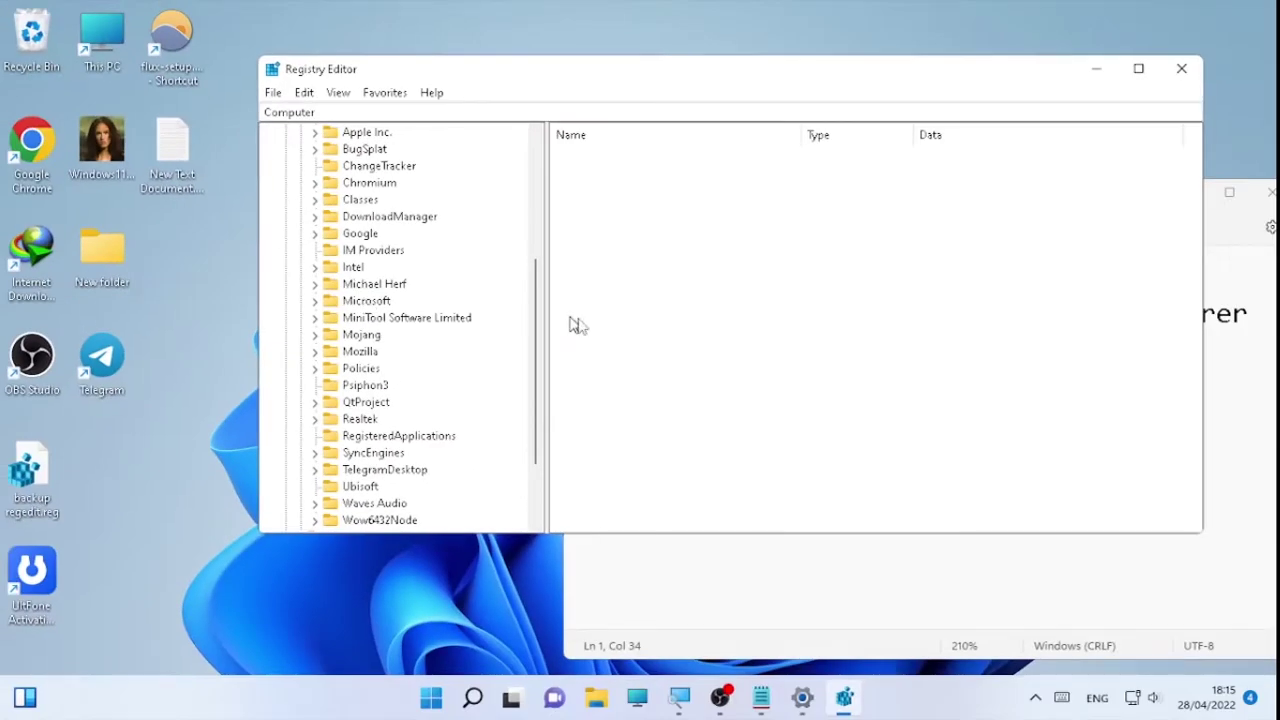
Step: Expand the Microsoft, Windows and CurrentVersion keys beneath Software
click(1239, 423)
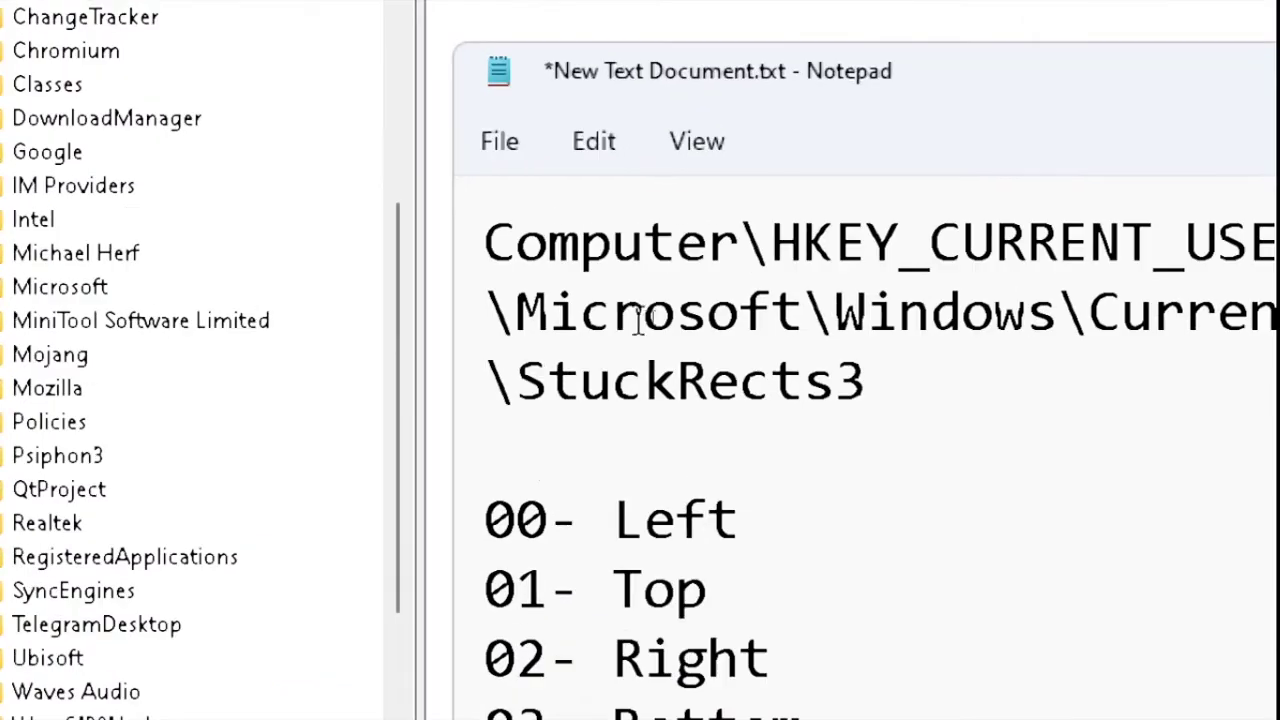
scroll(425, 260, up, 2)
scroll(428, 242, down, 2)
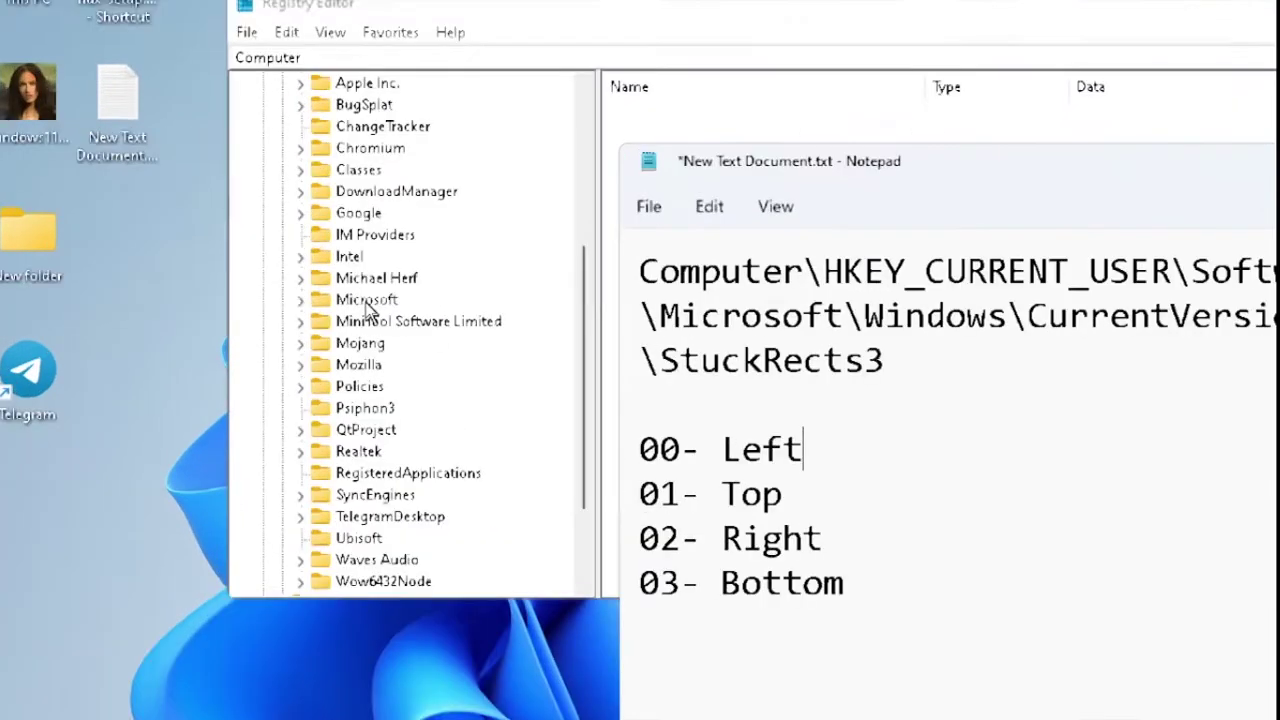
key(alt)
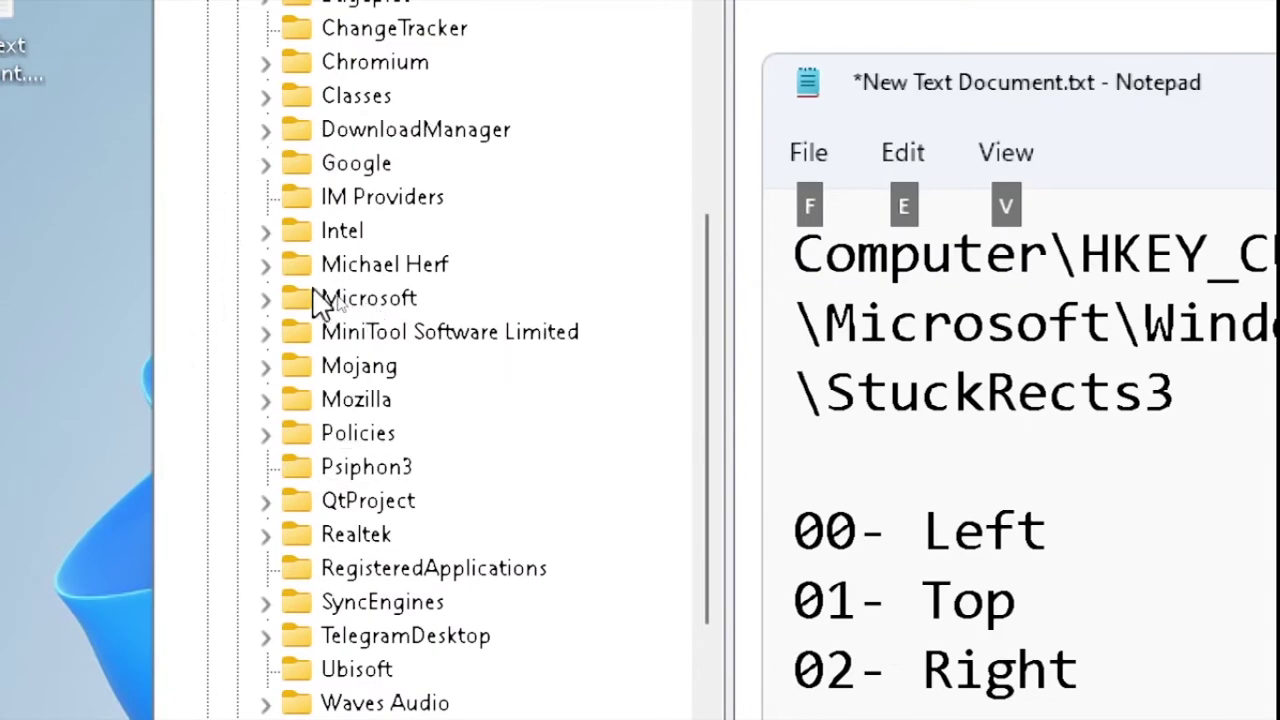
click(265, 298)
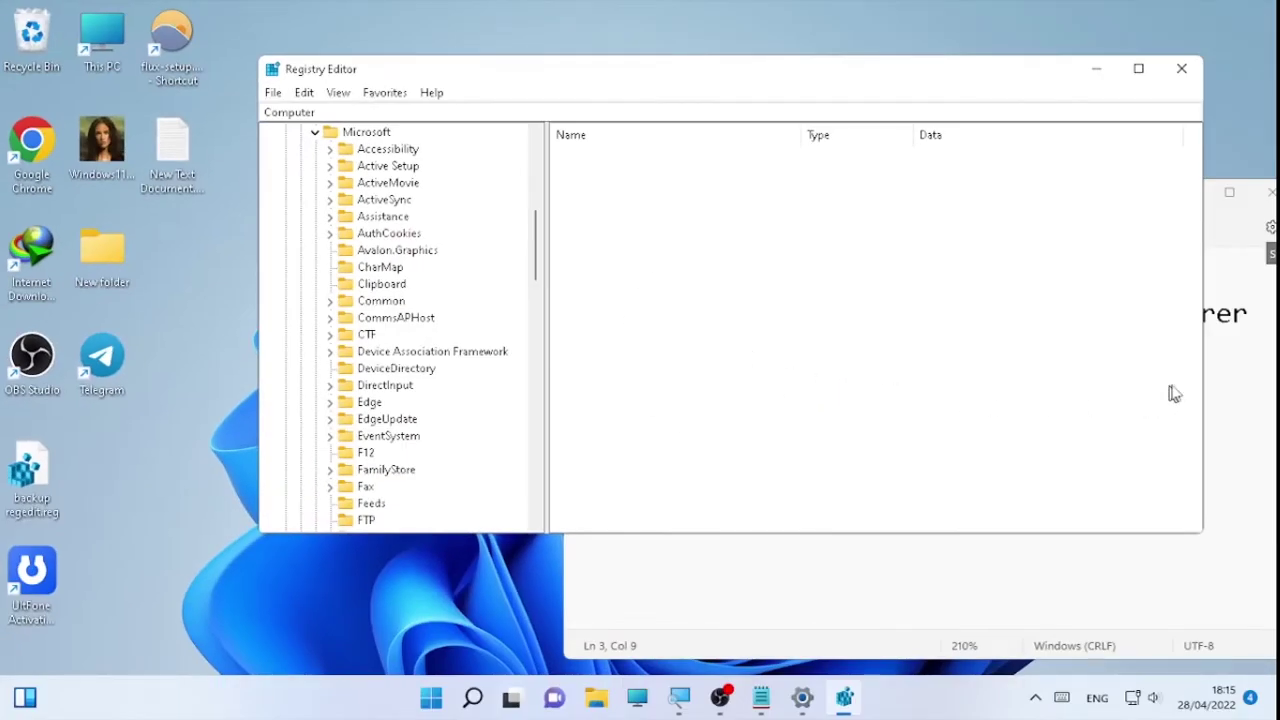
click(1229, 385)
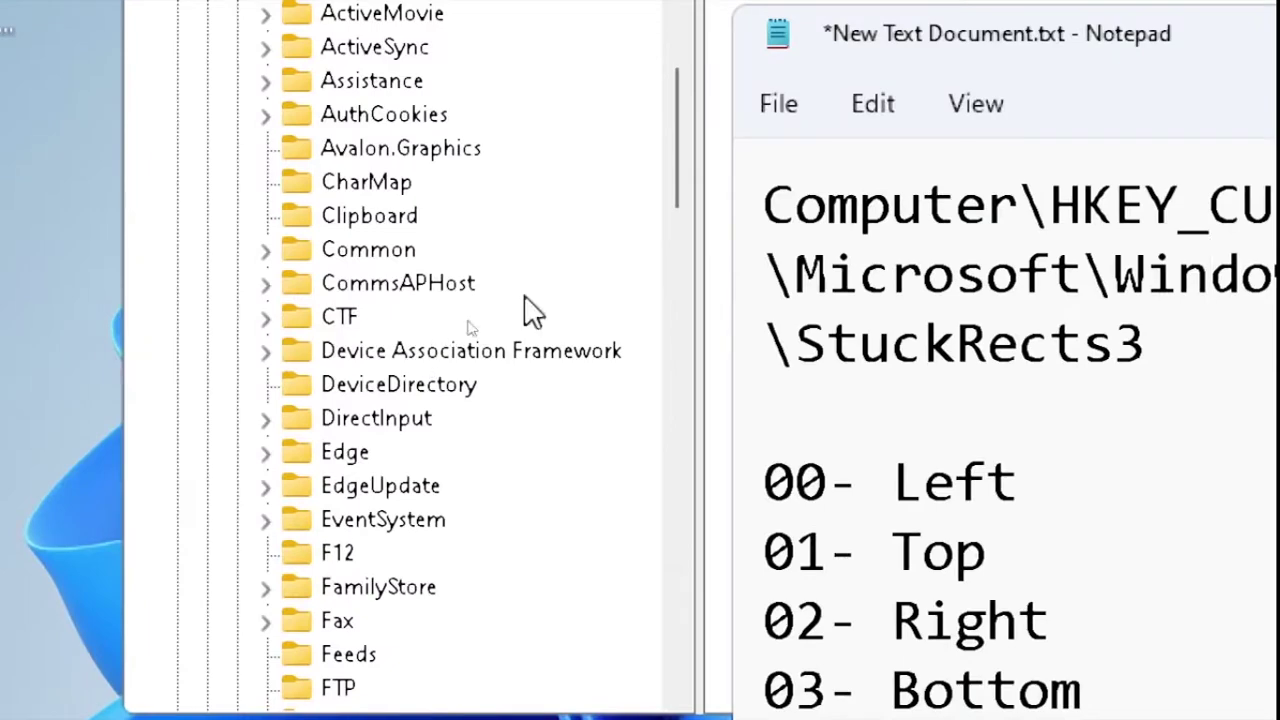
drag(536, 227, 537, 291)
drag(680, 245, 665, 510)
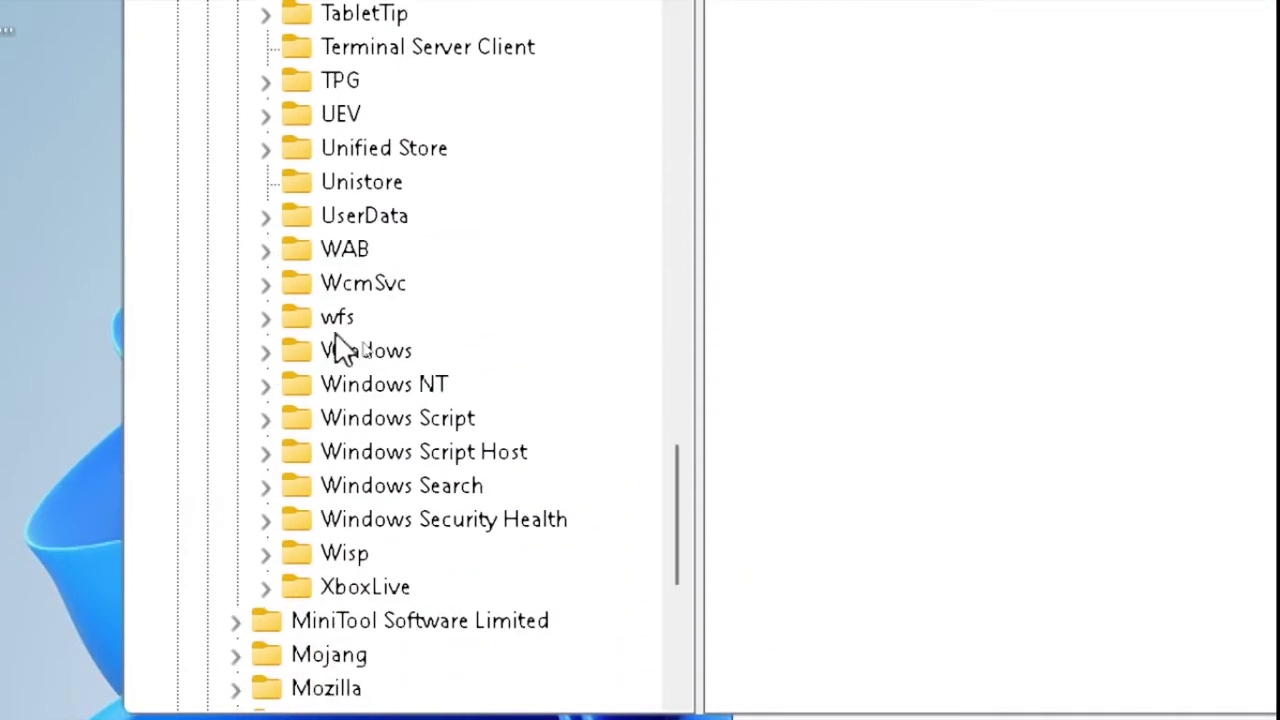
key(super)
key(super)
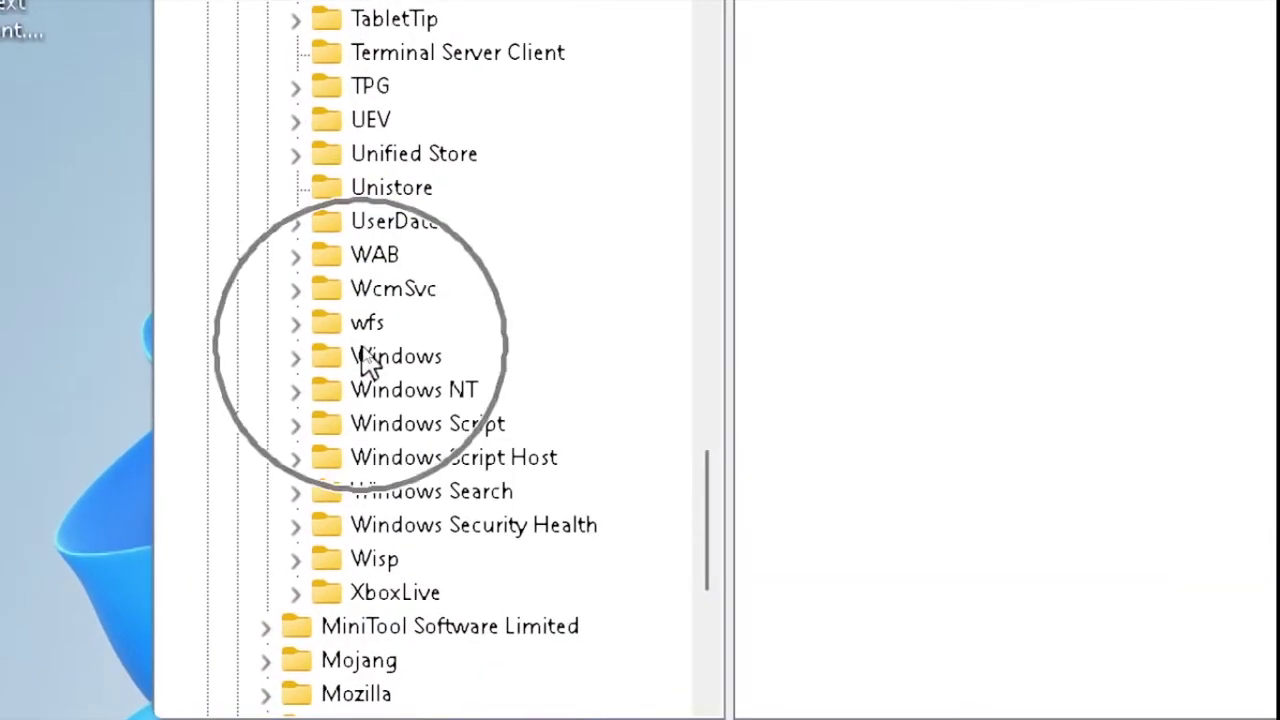
click(295, 358)
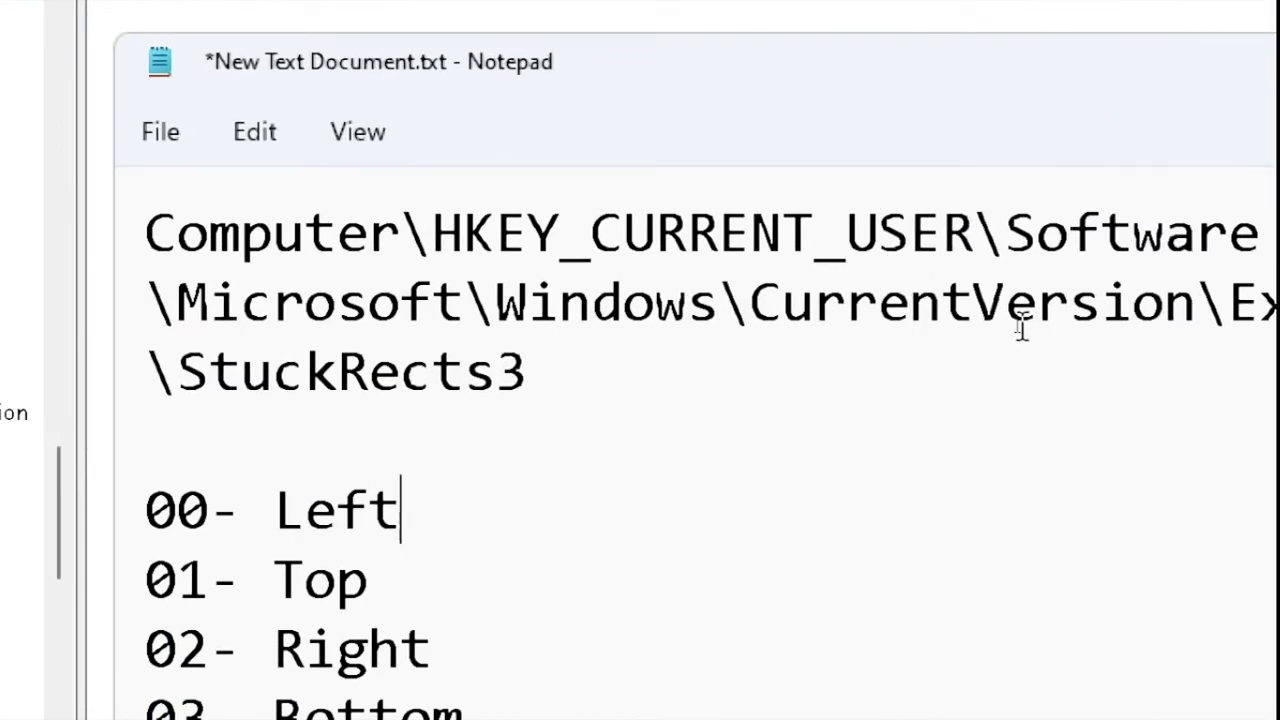
key(alt)
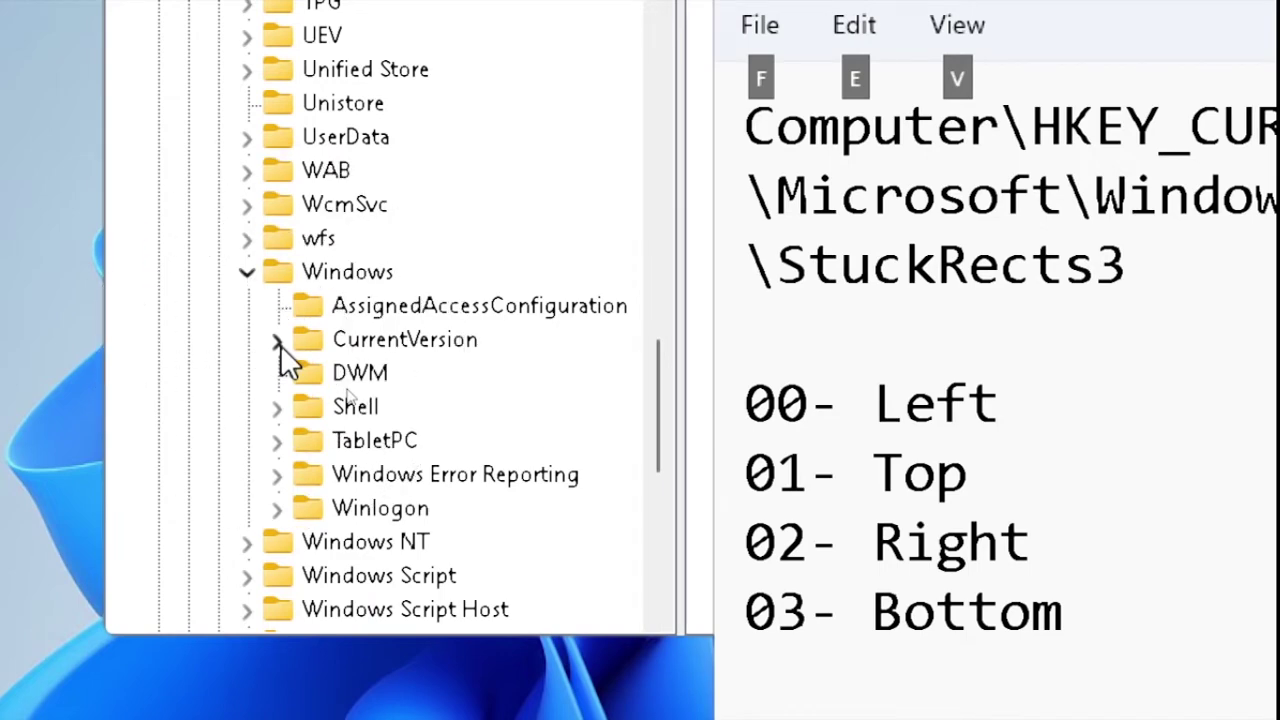
click(280, 345)
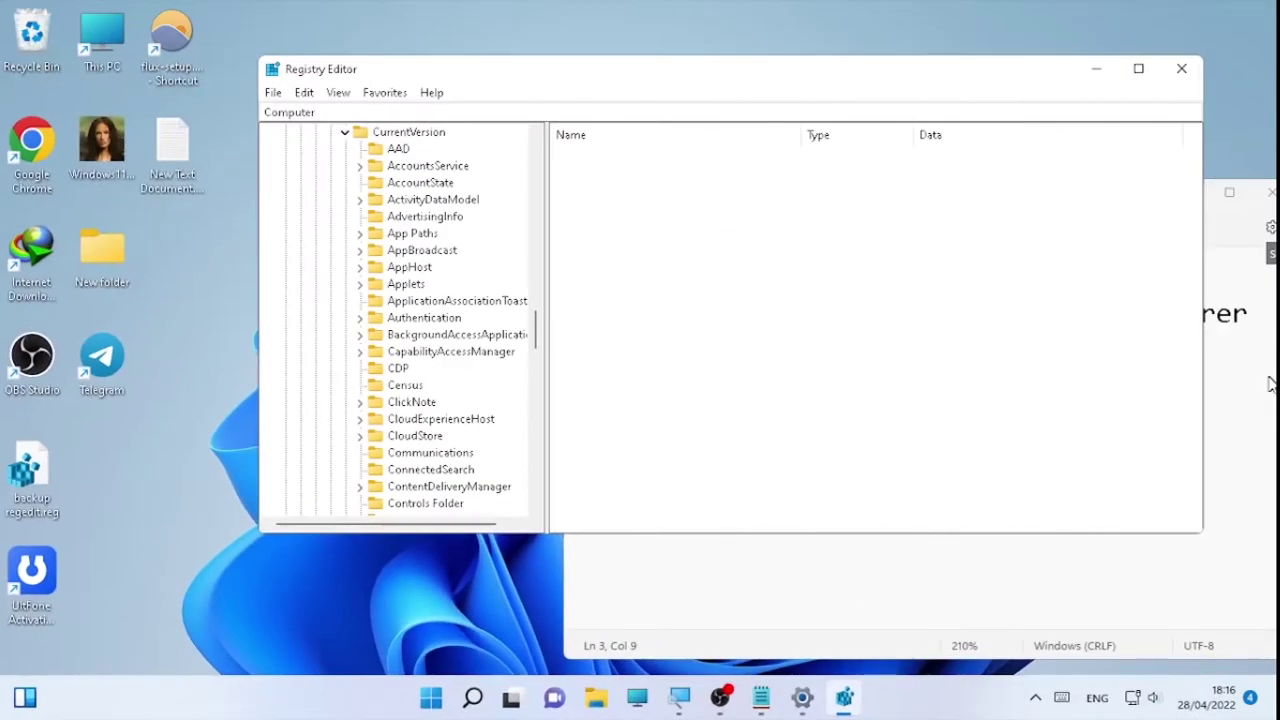
Step: Expand Explorer and select the StuckRects3 key to list its values
click(1248, 382)
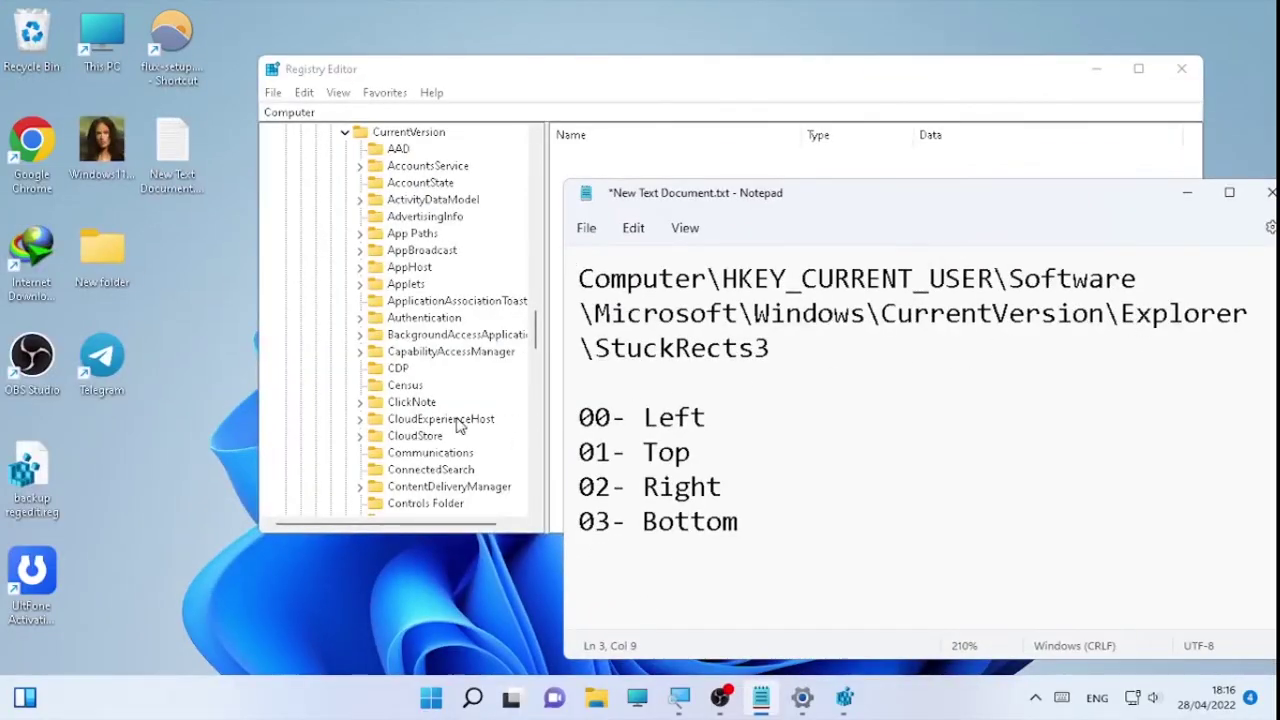
scroll(446, 312, down, 3)
scroll(452, 309, down, 3)
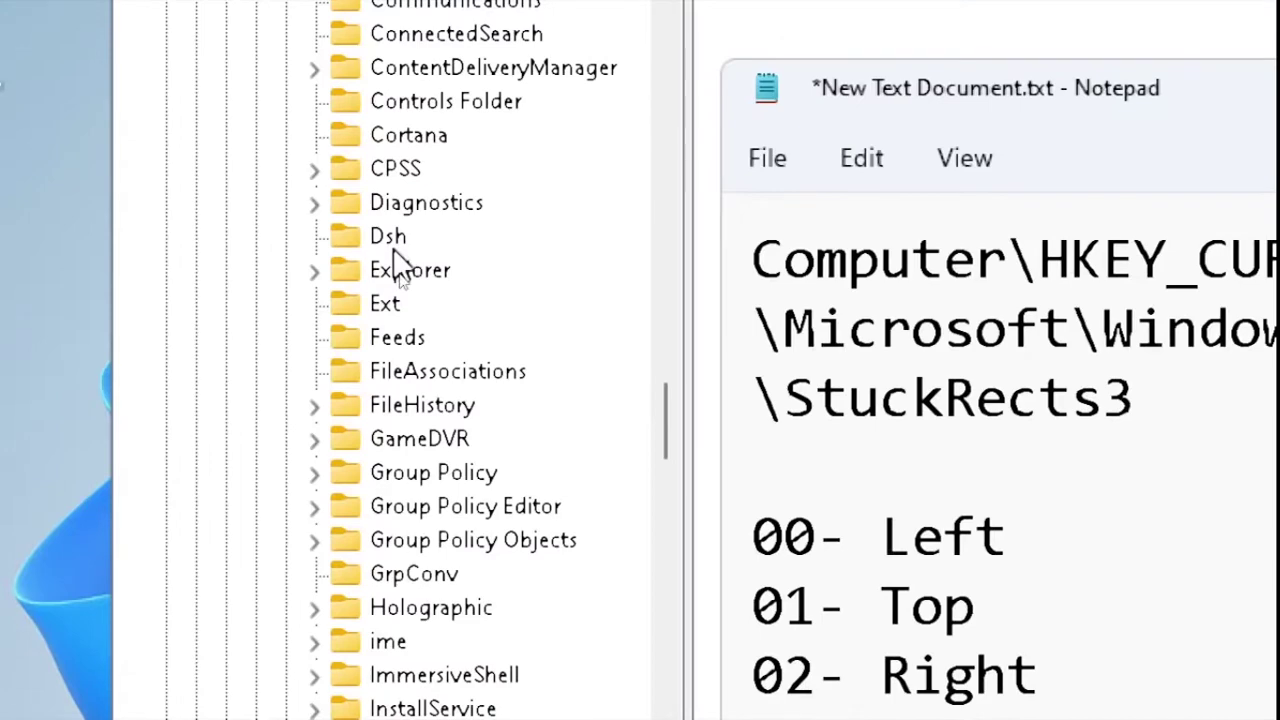
click(317, 271)
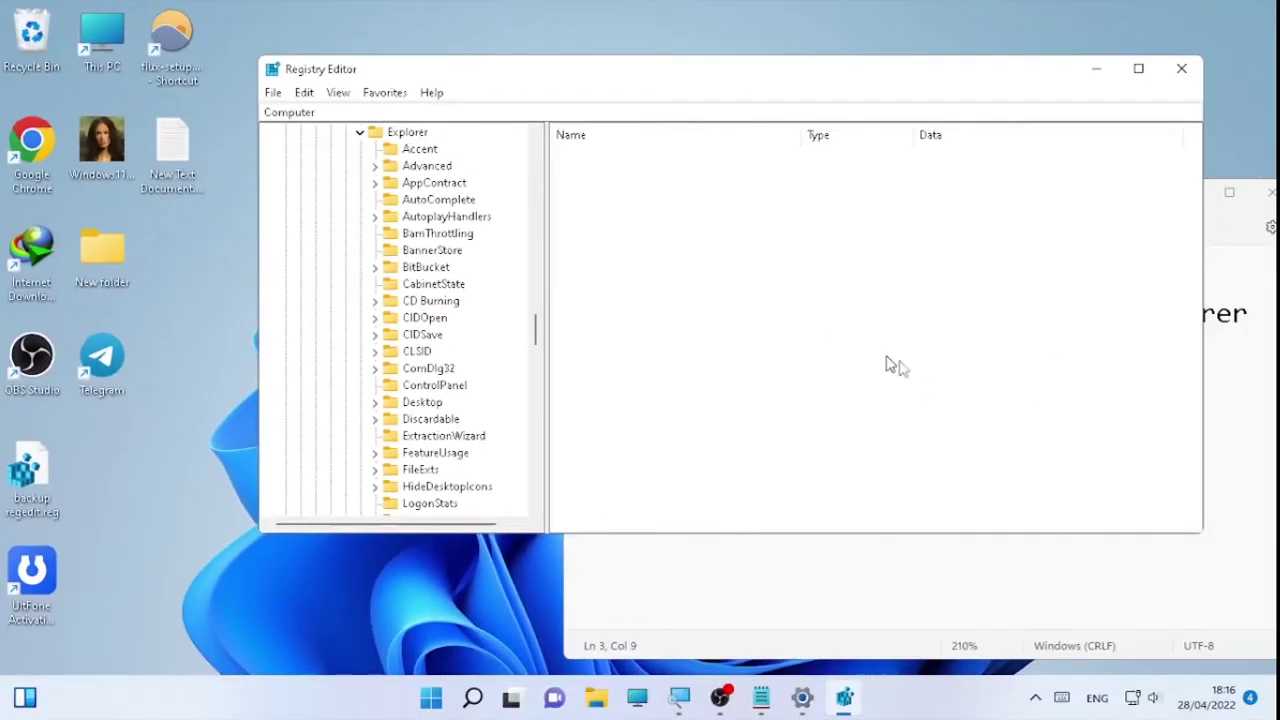
click(1232, 405)
drag(754, 348, 723, 348)
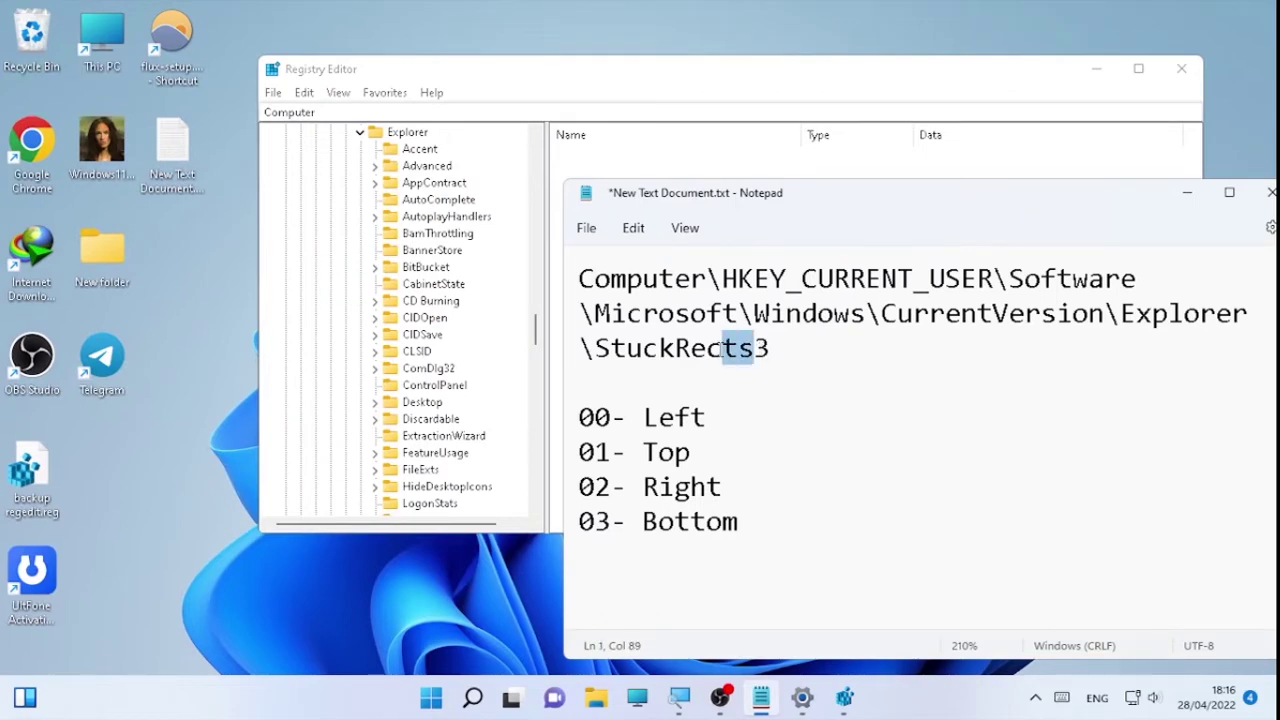
drag(808, 363, 612, 355)
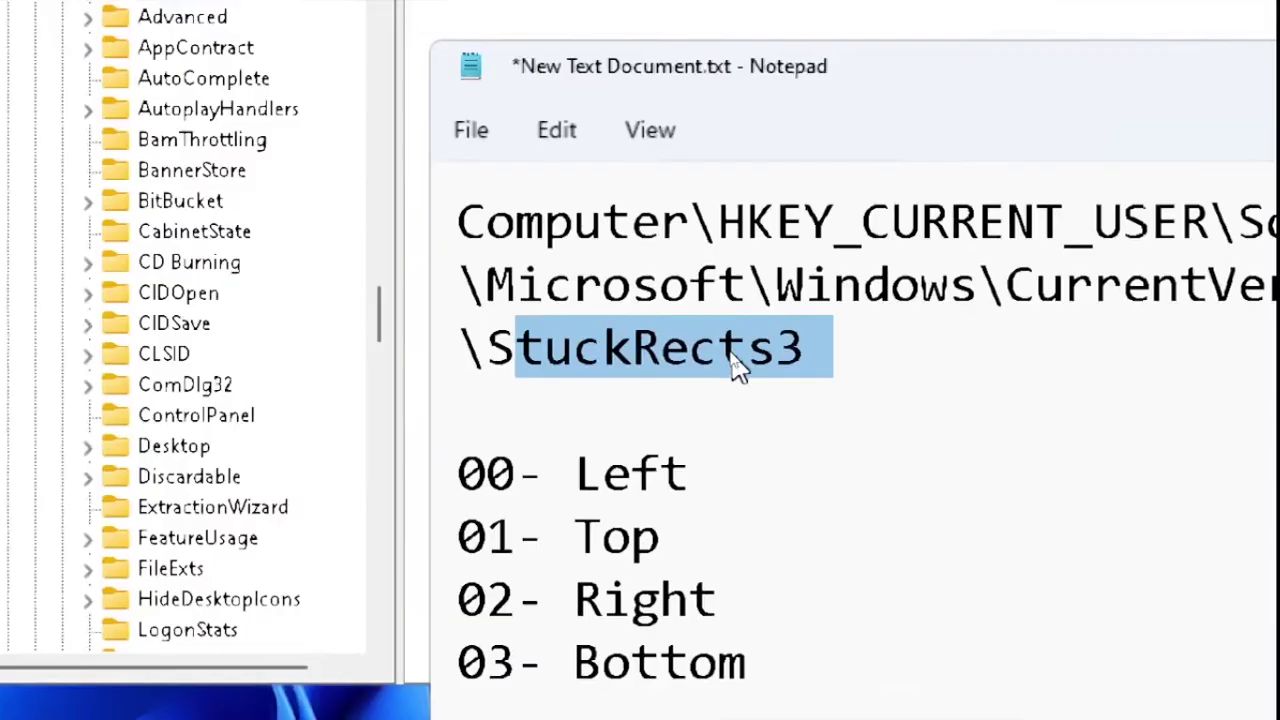
key(alt)
scroll(475, 330, down, 6)
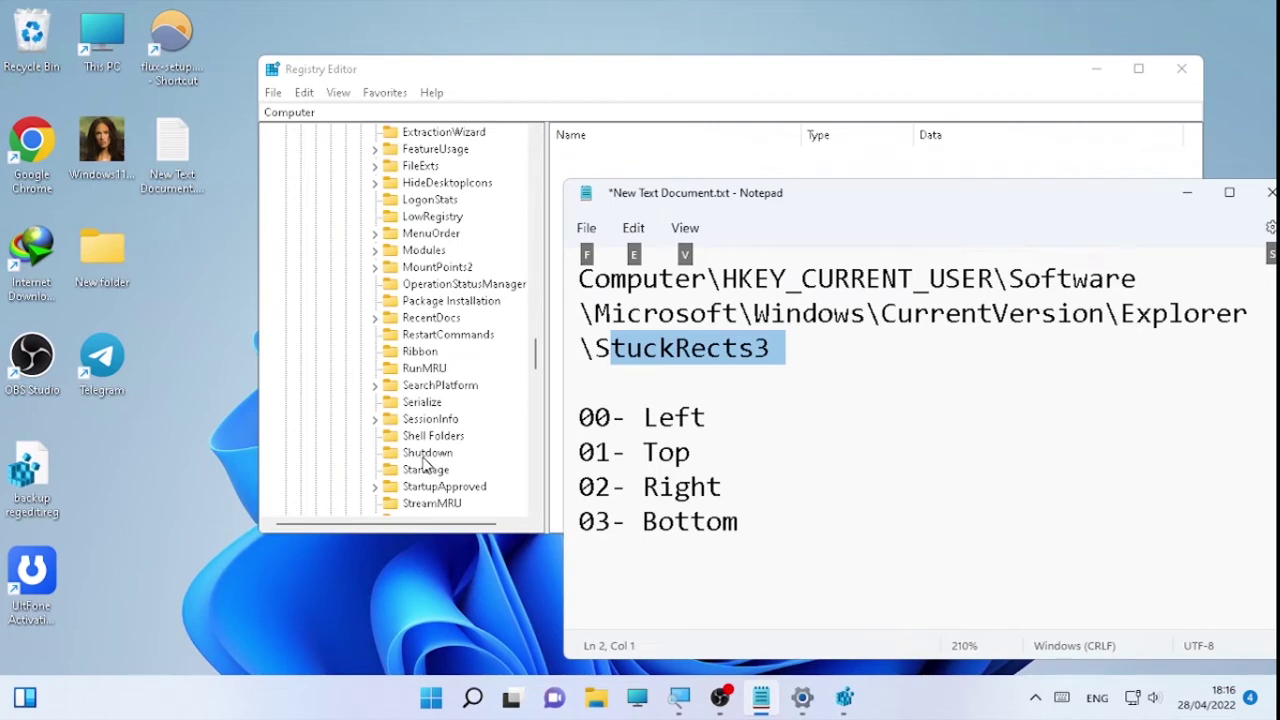
scroll(440, 464, down, 1)
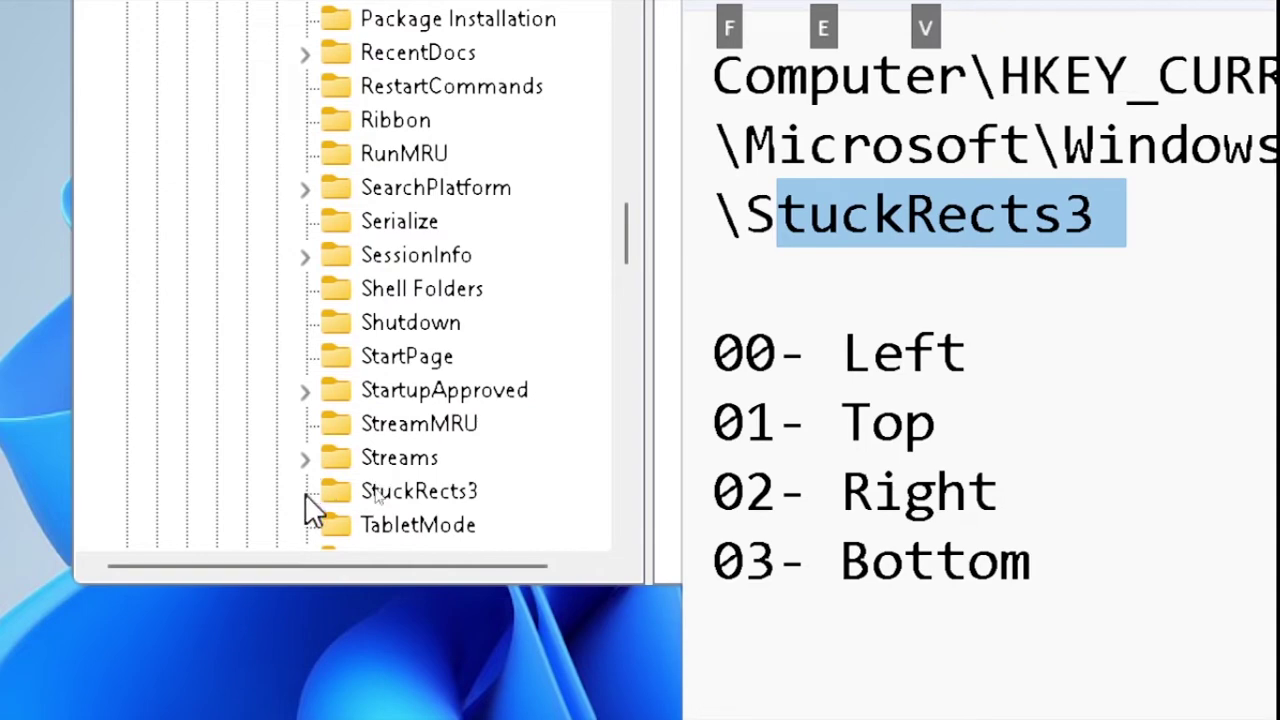
click(438, 500)
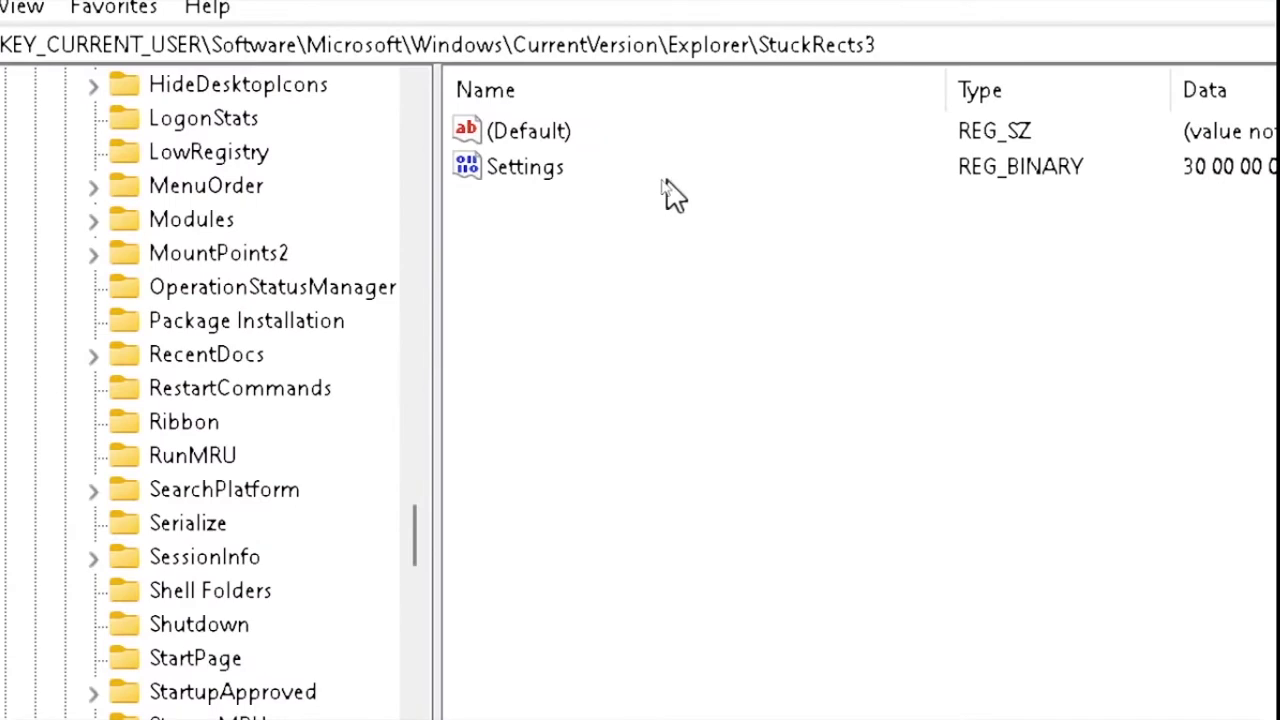
Step: Open the Settings value's binary data and locate the 03 taskbar-position byte in row 00000008
double_click(520, 180)
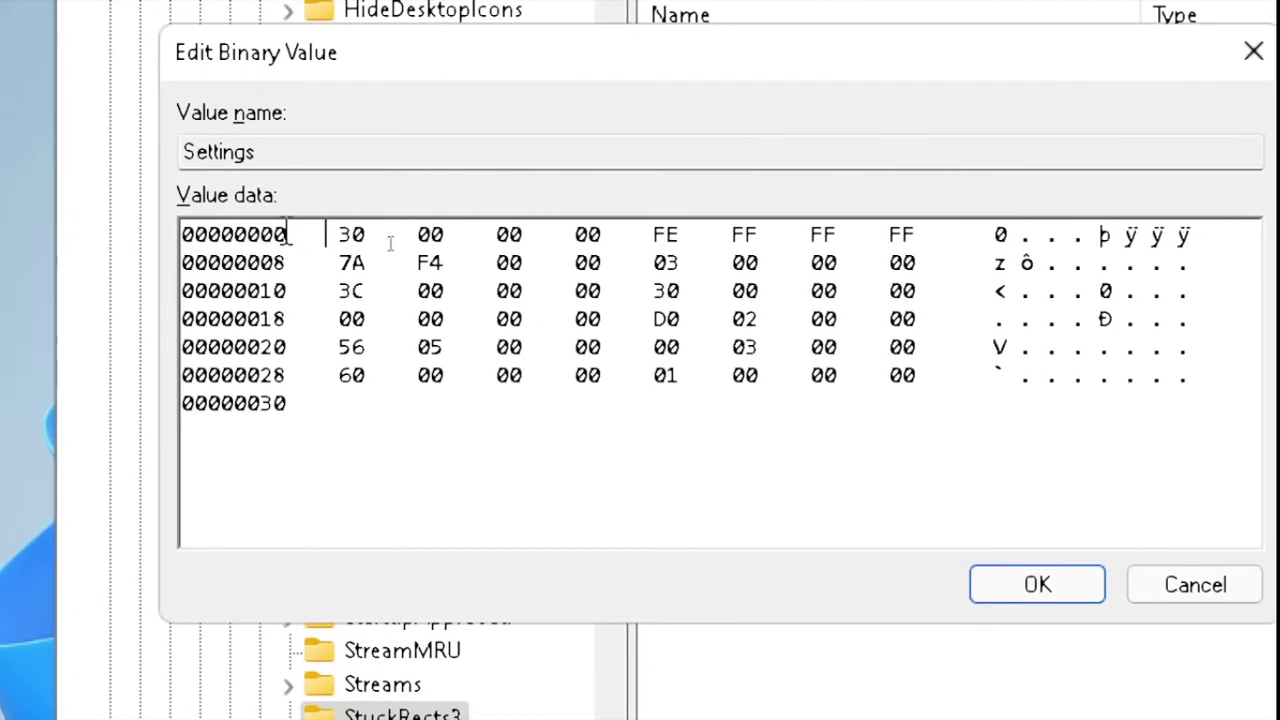
click(667, 234)
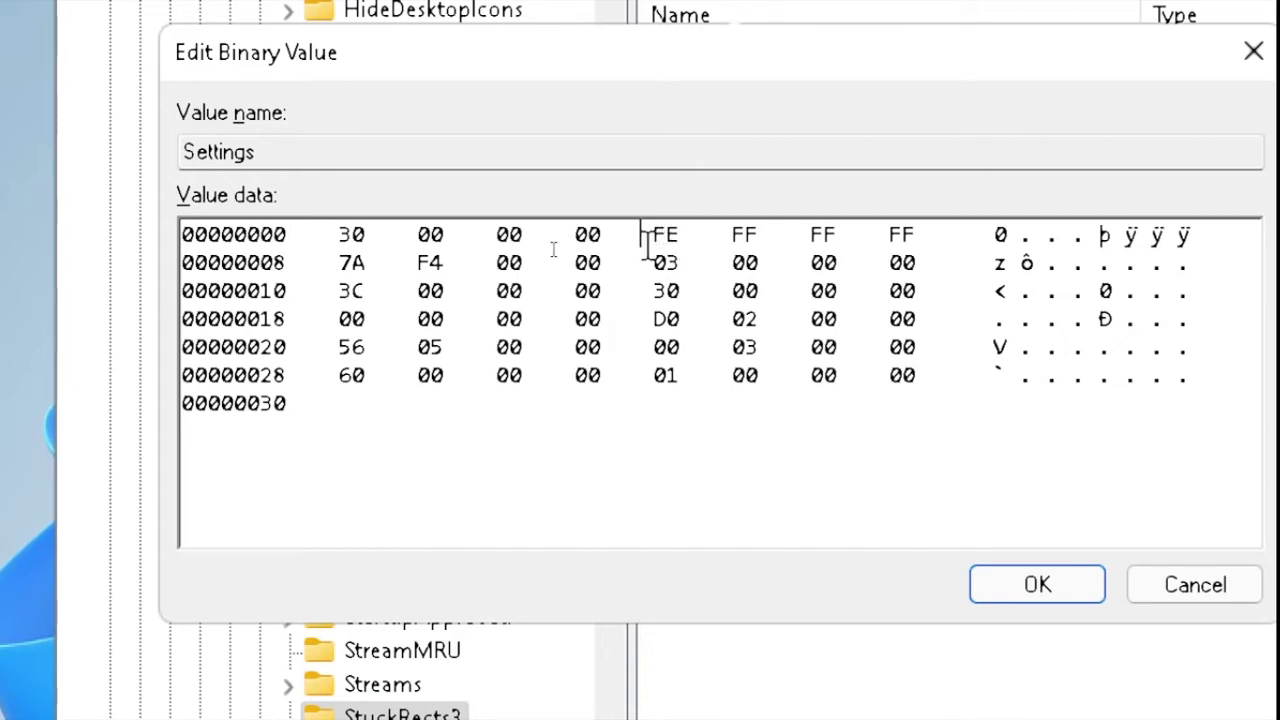
click(674, 234)
click(682, 263)
click(715, 263)
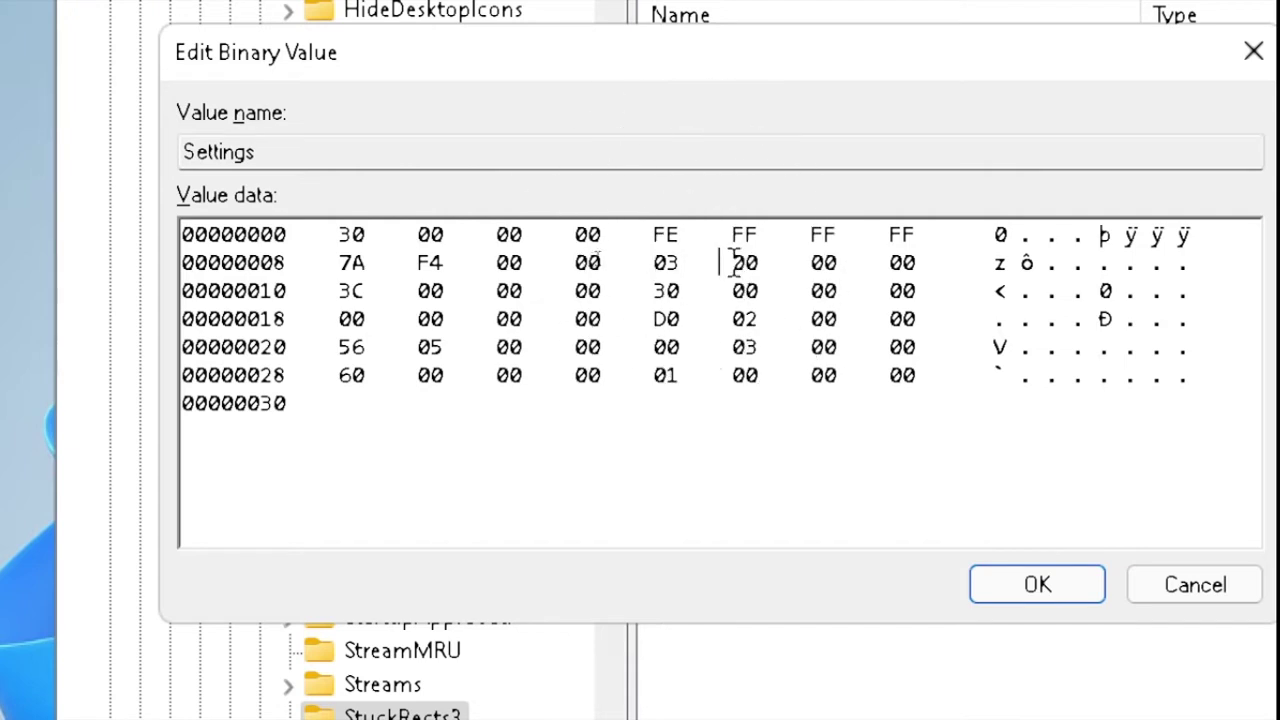
click(721, 260)
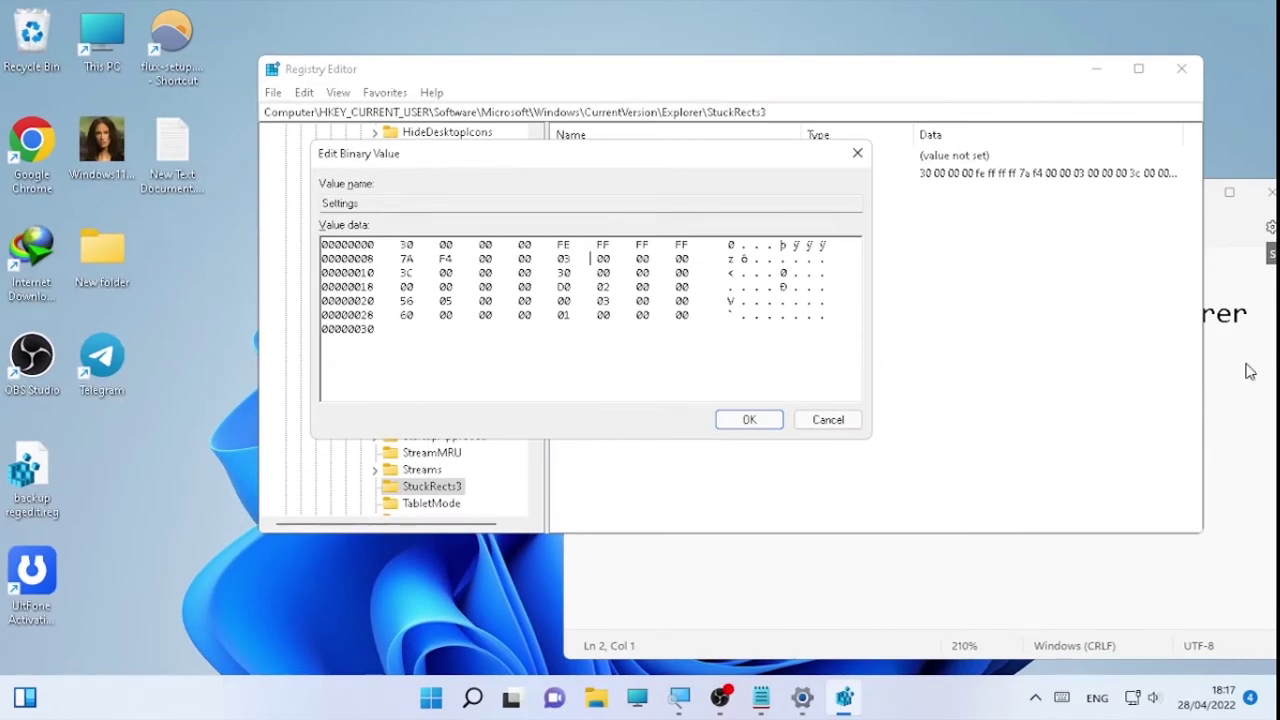
click(1250, 371)
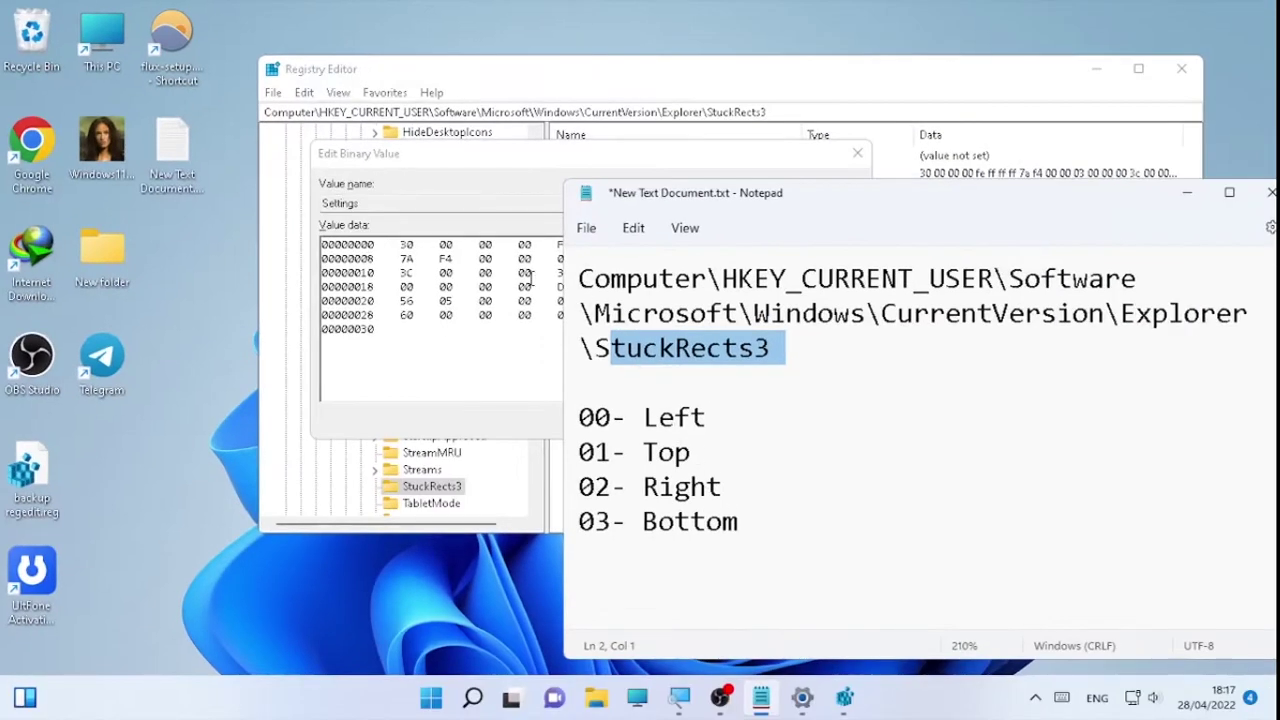
click(531, 278)
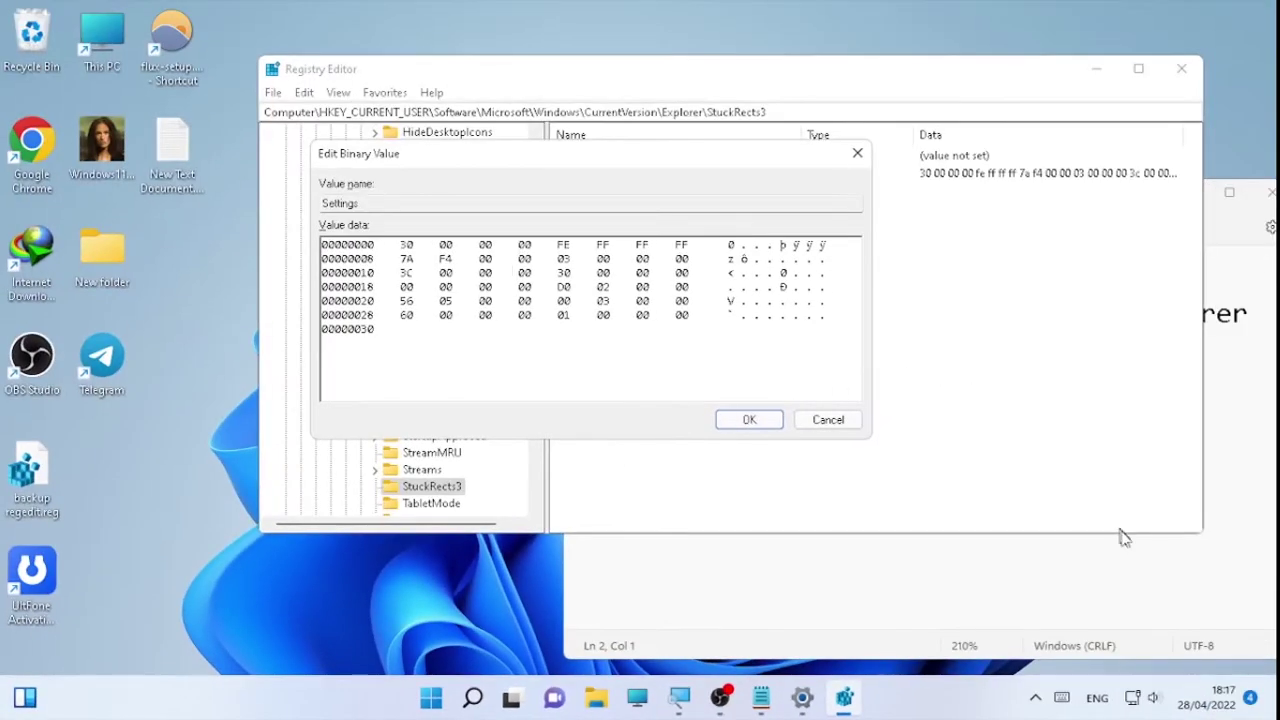
Step: Replace the 03 taskbar-position byte with 01 in Settings and save the value
click(1094, 584)
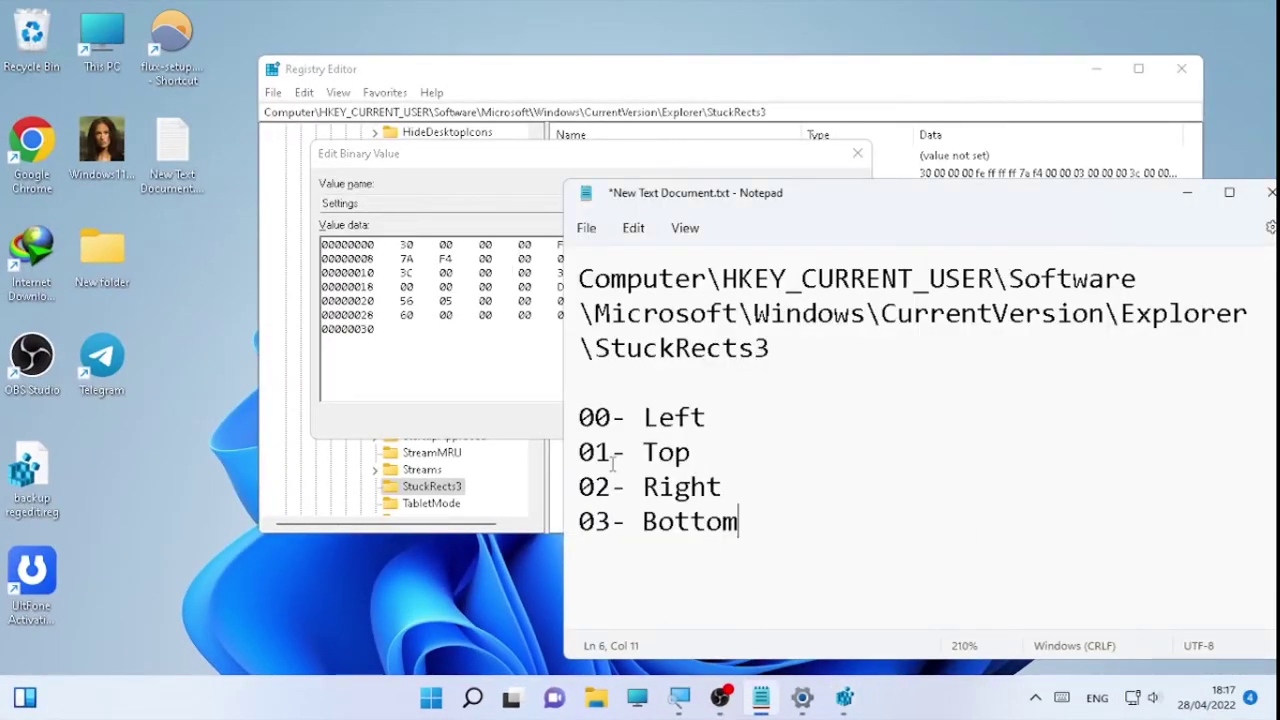
key(ctrl+minus)
key(alt)
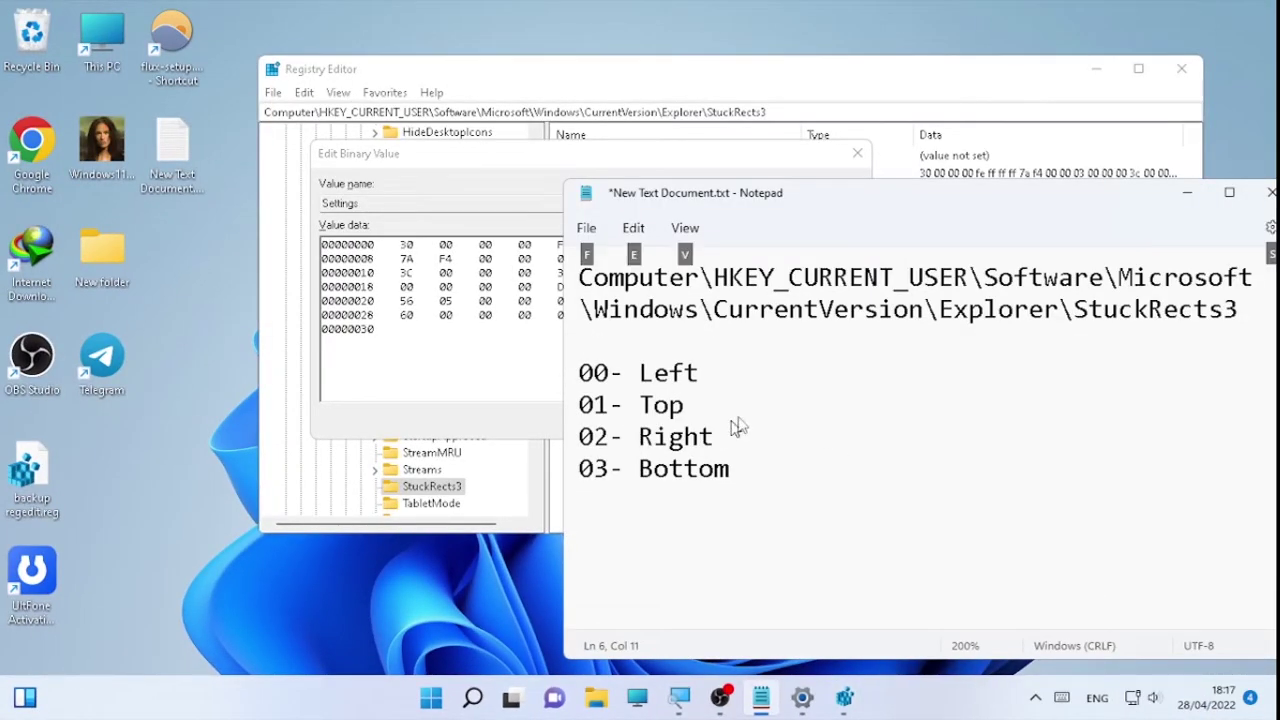
click(1187, 193)
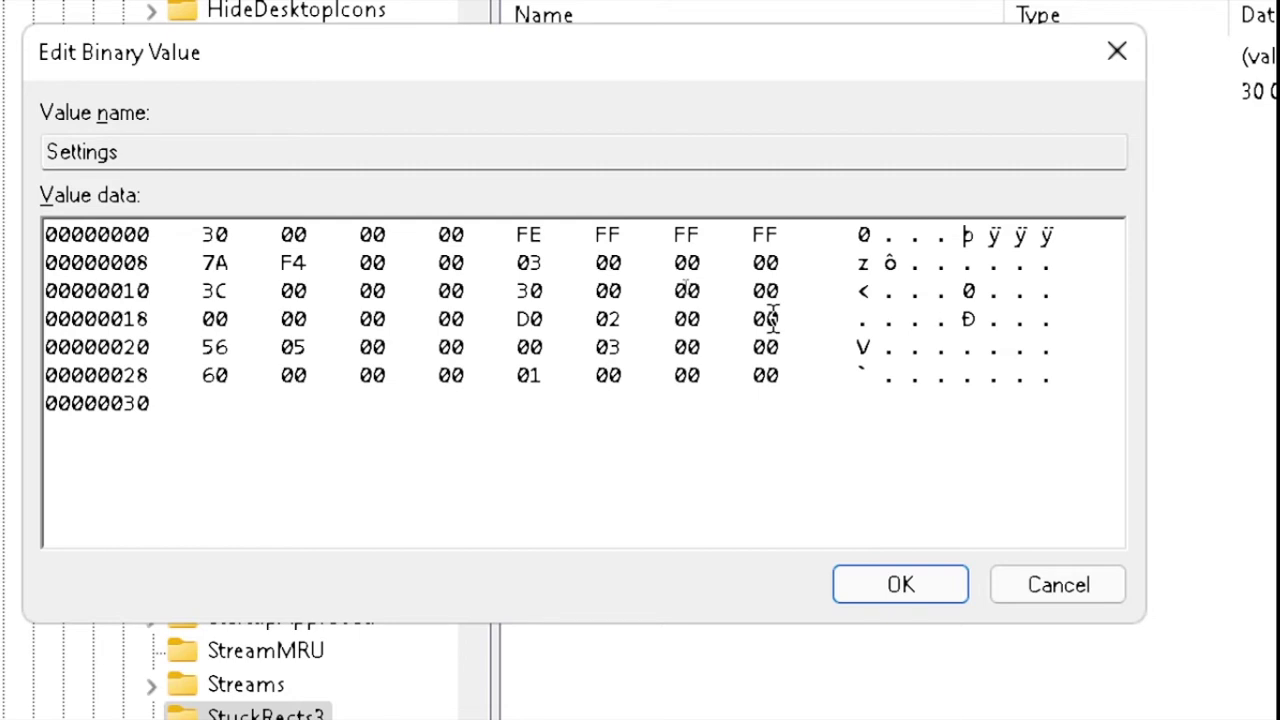
key(BackSpace)
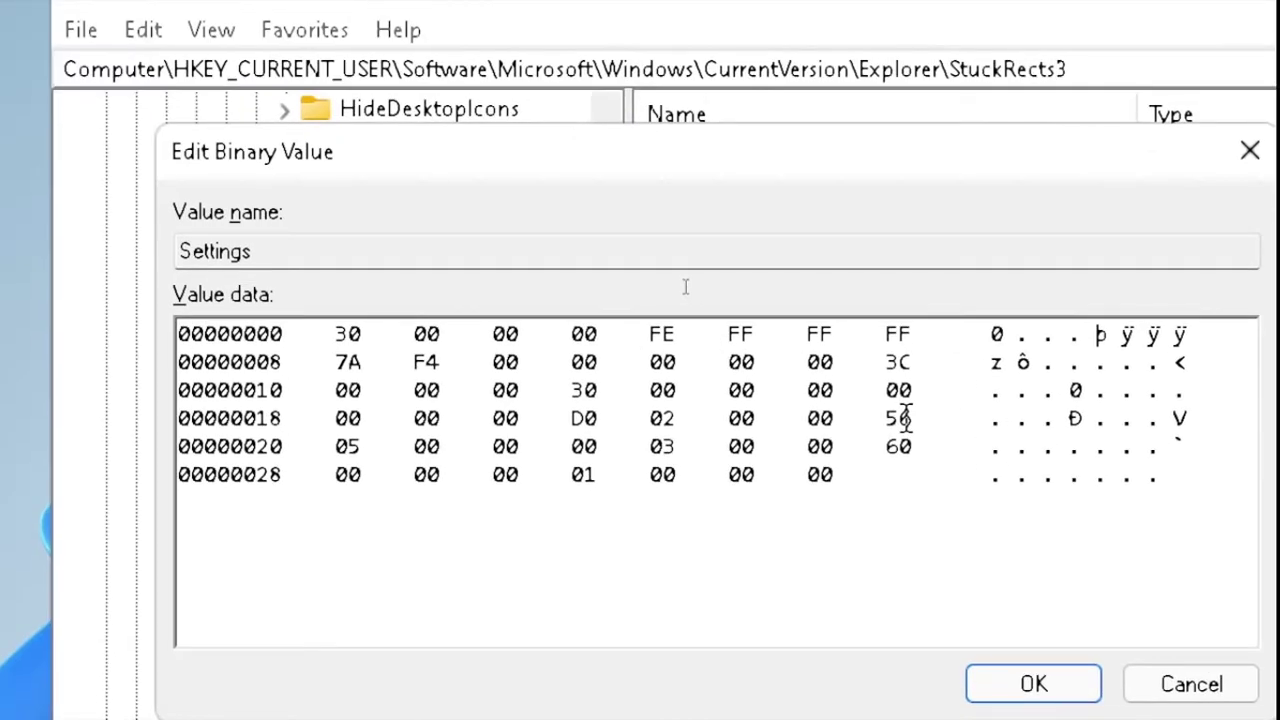
text(01 0)
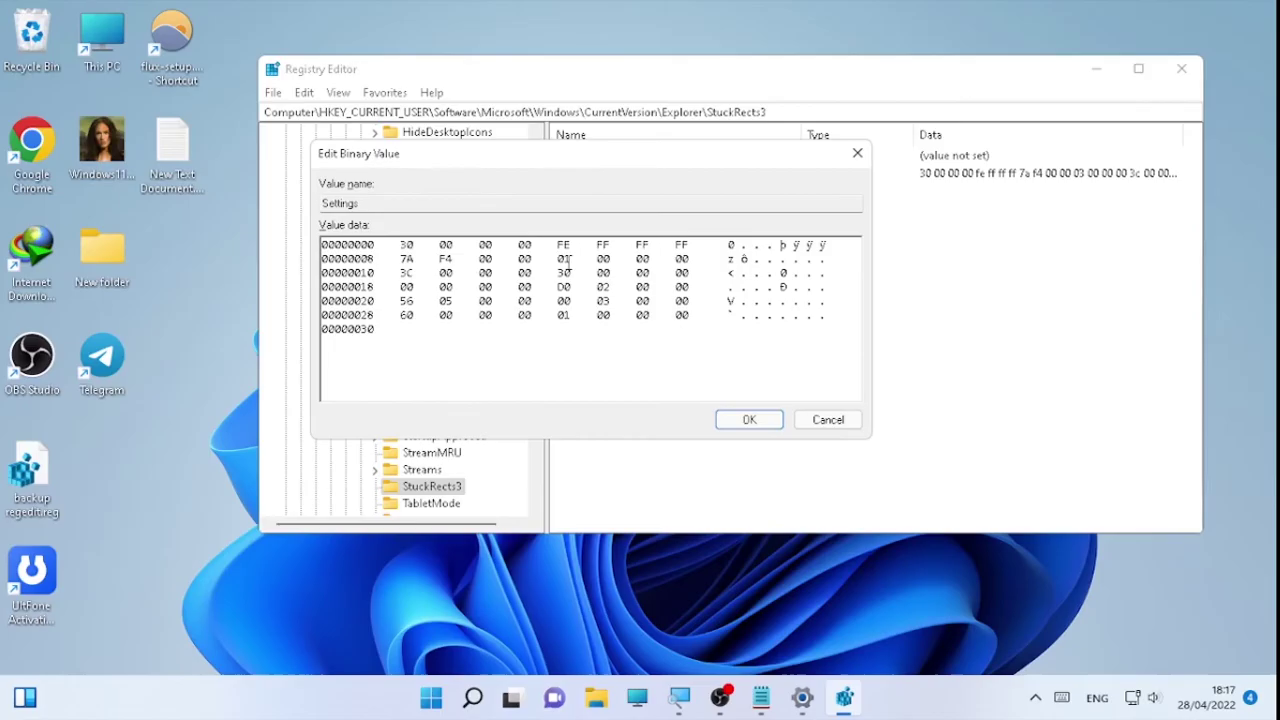
click(750, 421)
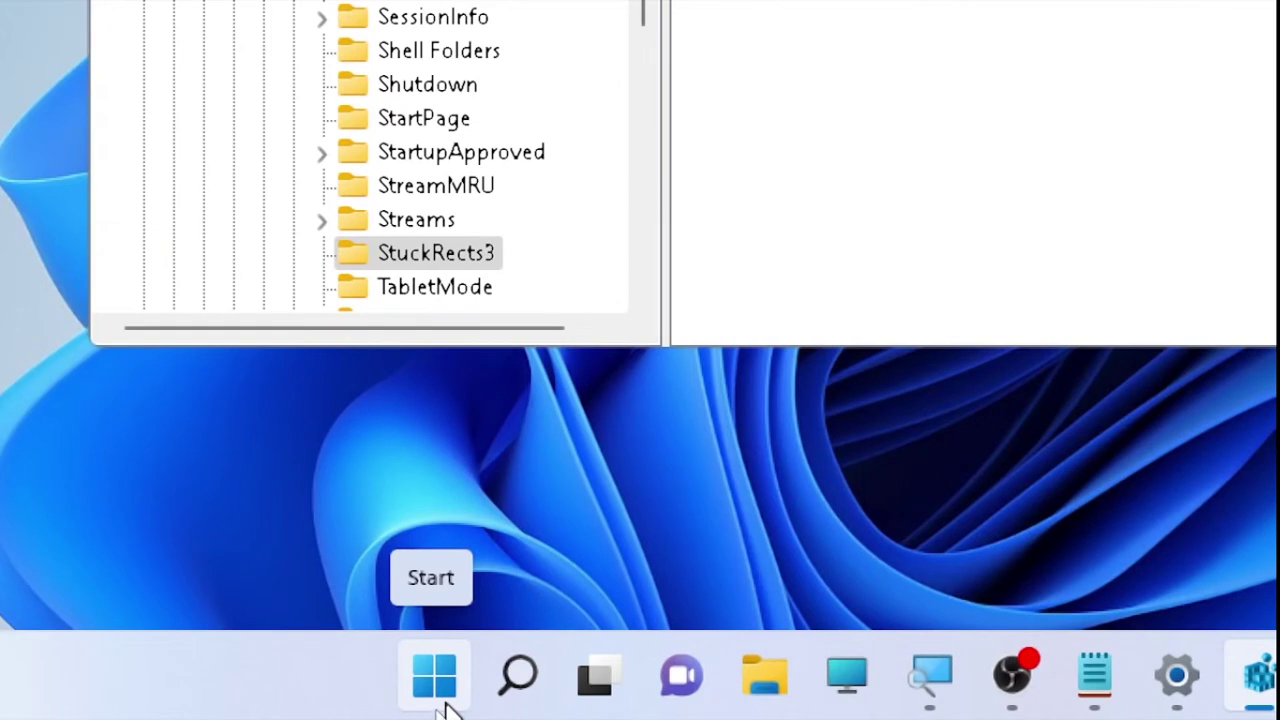
Step: Launch Task Manager from the Start button's power-user menu
click(428, 692)
right_click(430, 692)
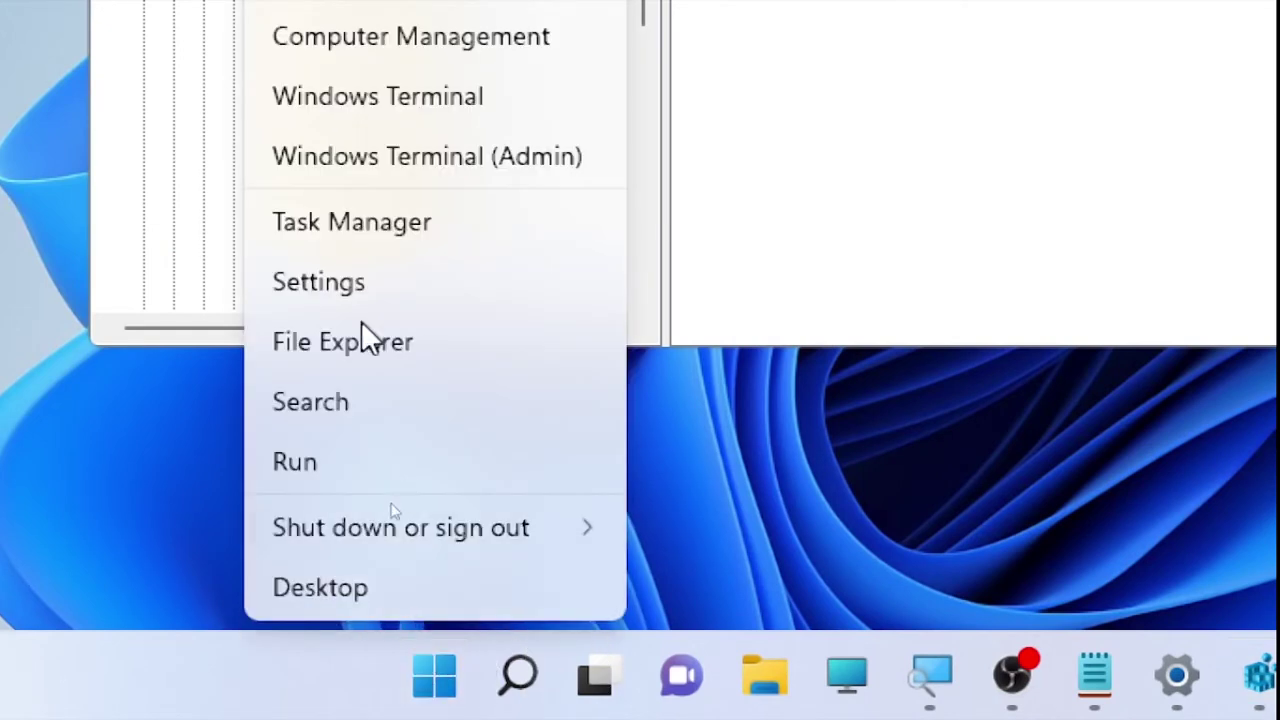
click(350, 220)
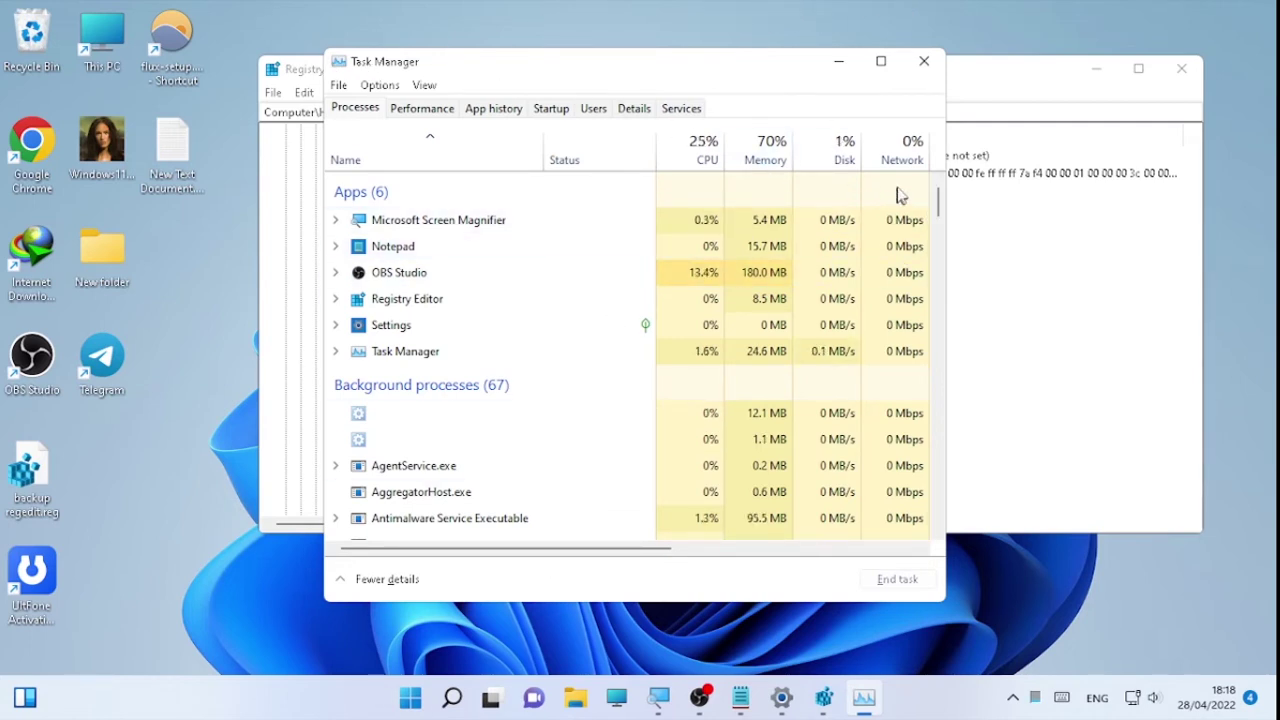
Step: Select the Windows Explorer process and restart it to move the taskbar to the top
drag(934, 200, 946, 482)
click(456, 381)
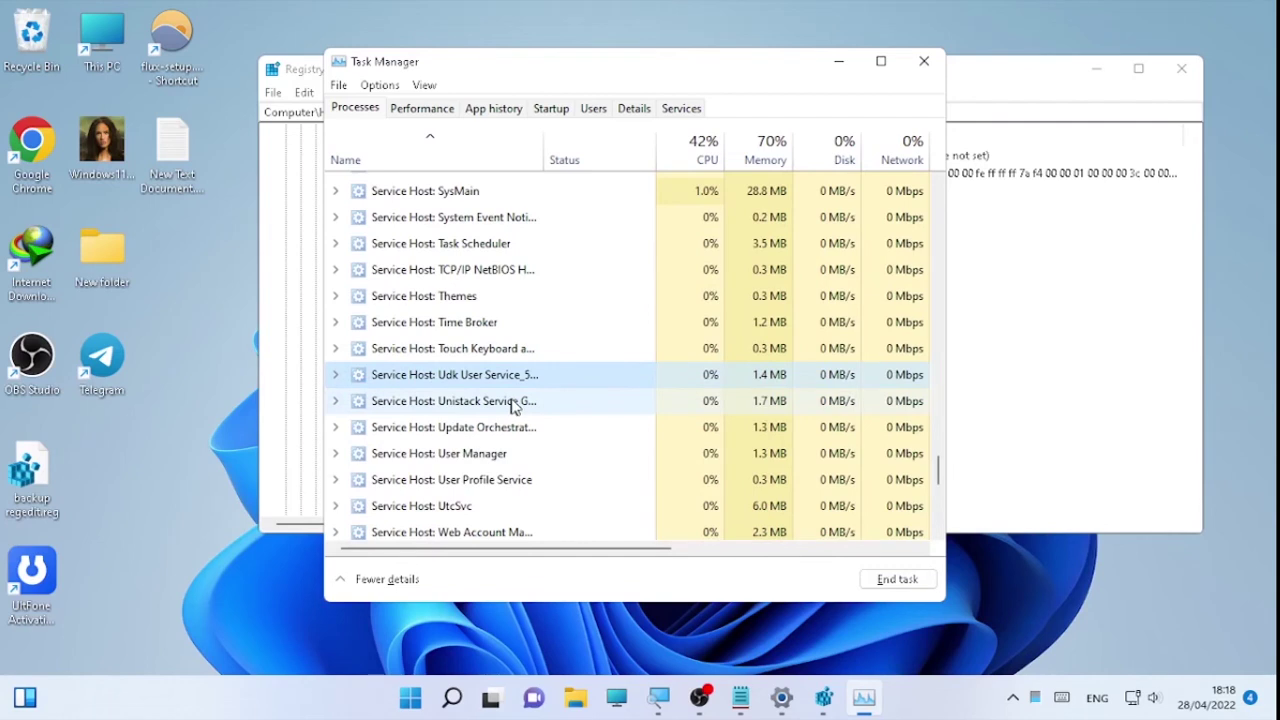
key(End)
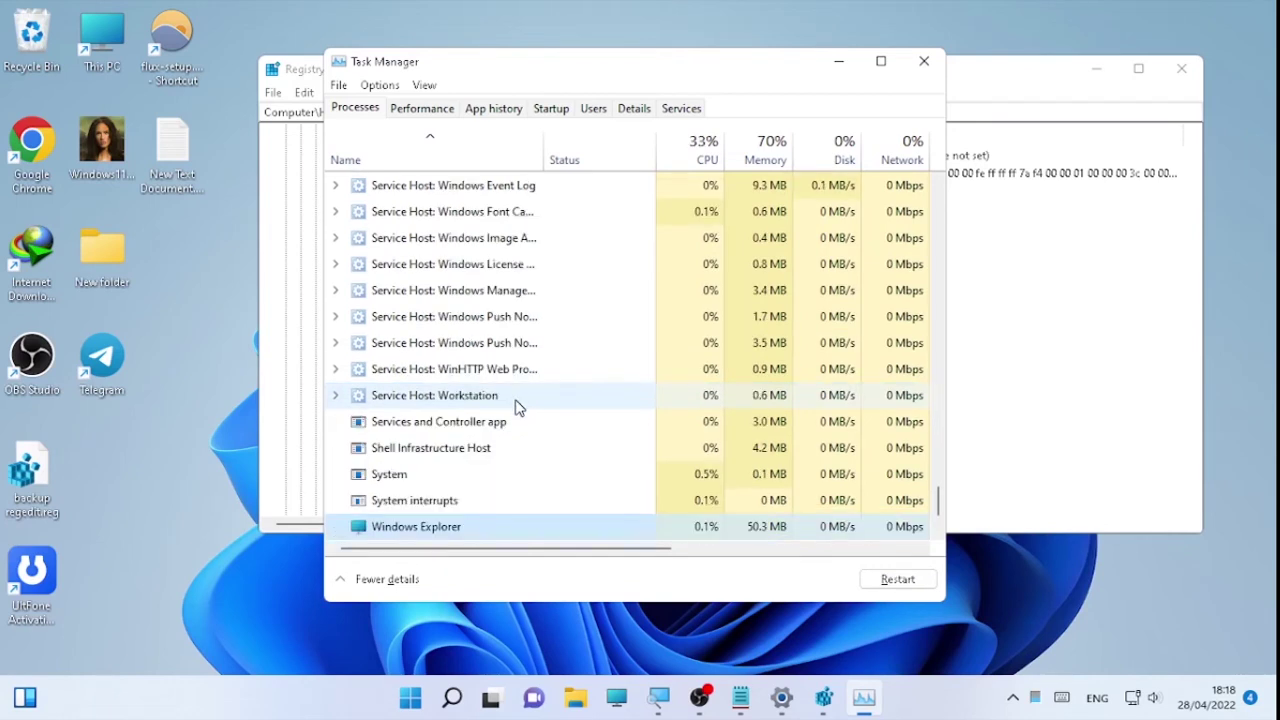
click(416, 529)
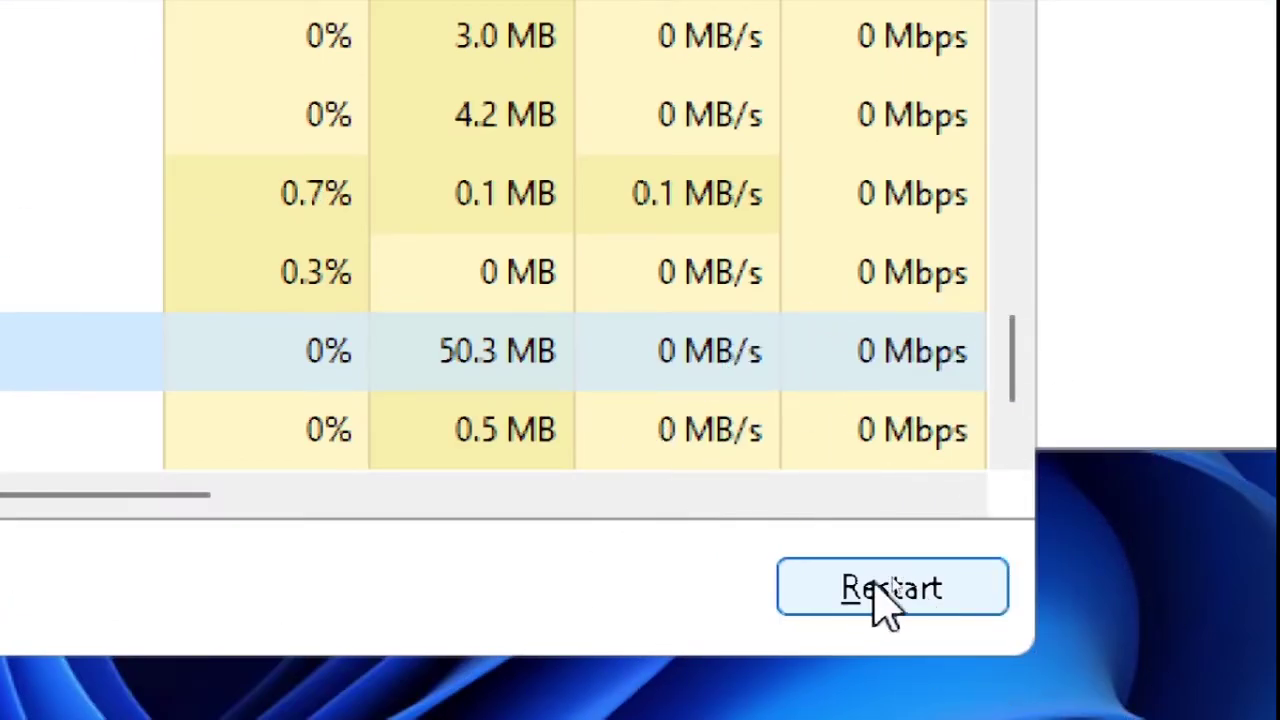
click(886, 598)
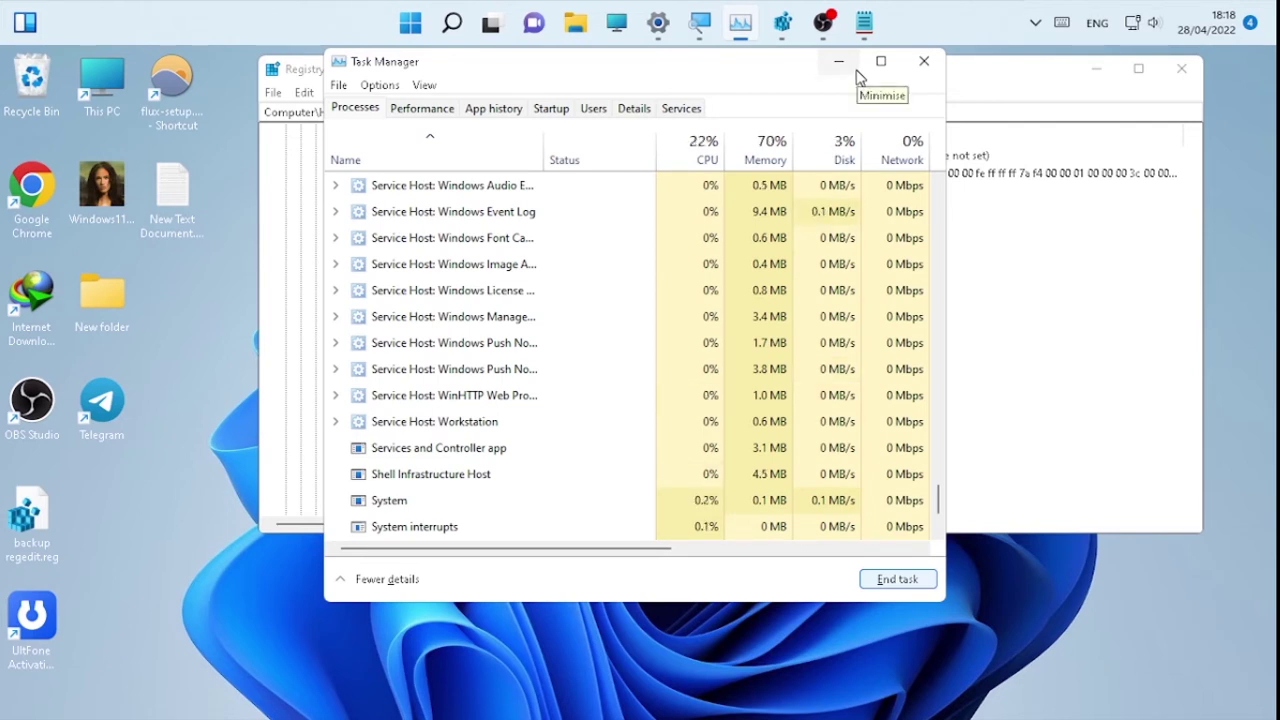
Step: Reopen the Settings value, change the taskbar-position byte from 01 to 02, and save it
click(840, 63)
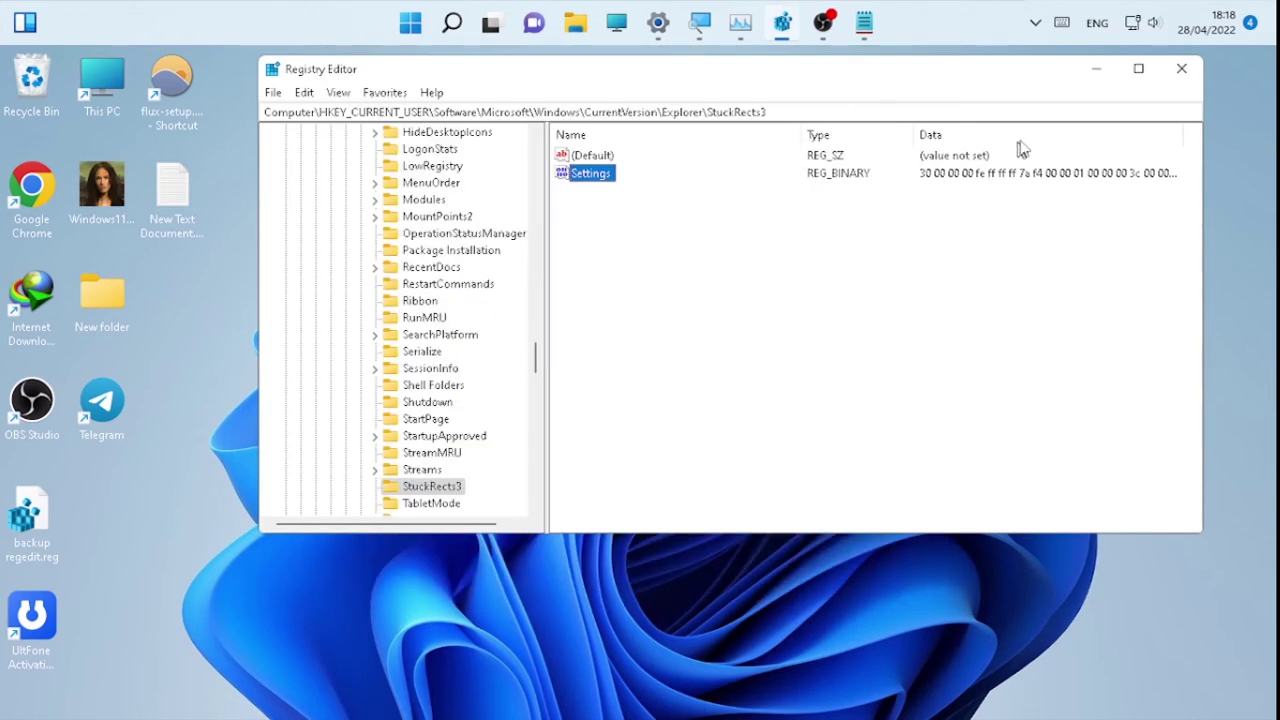
click(864, 22)
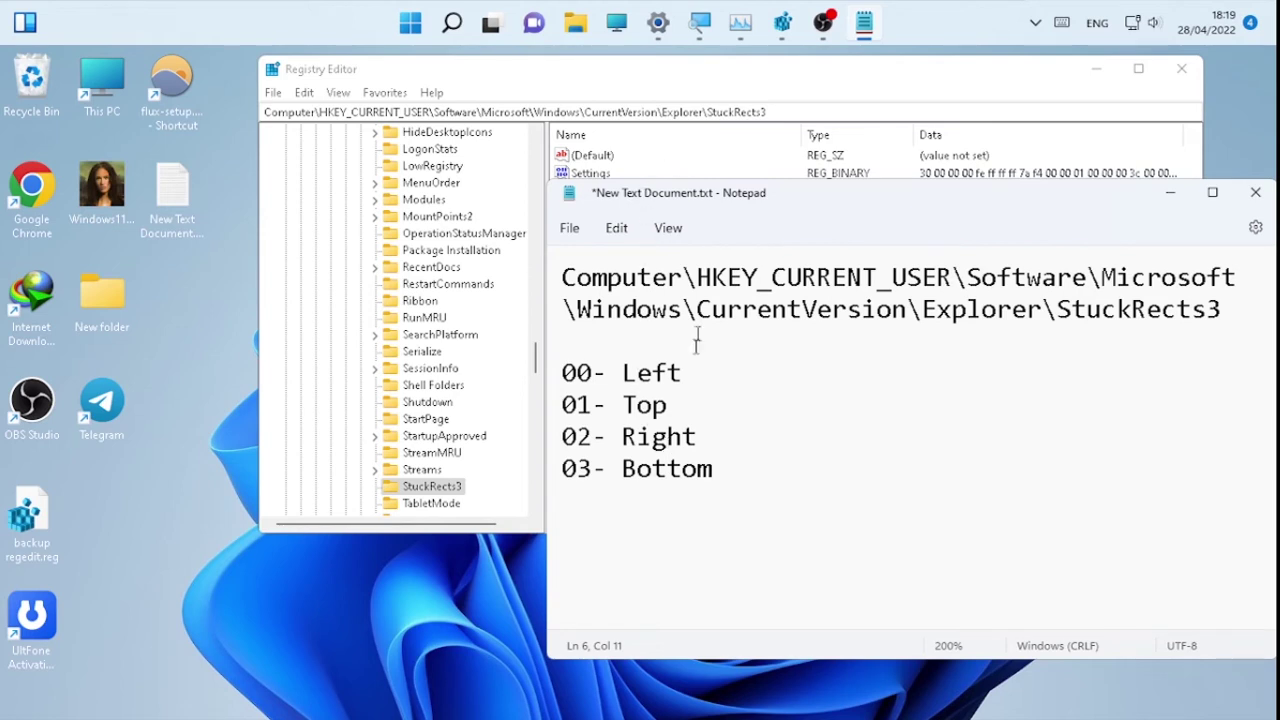
click(631, 164)
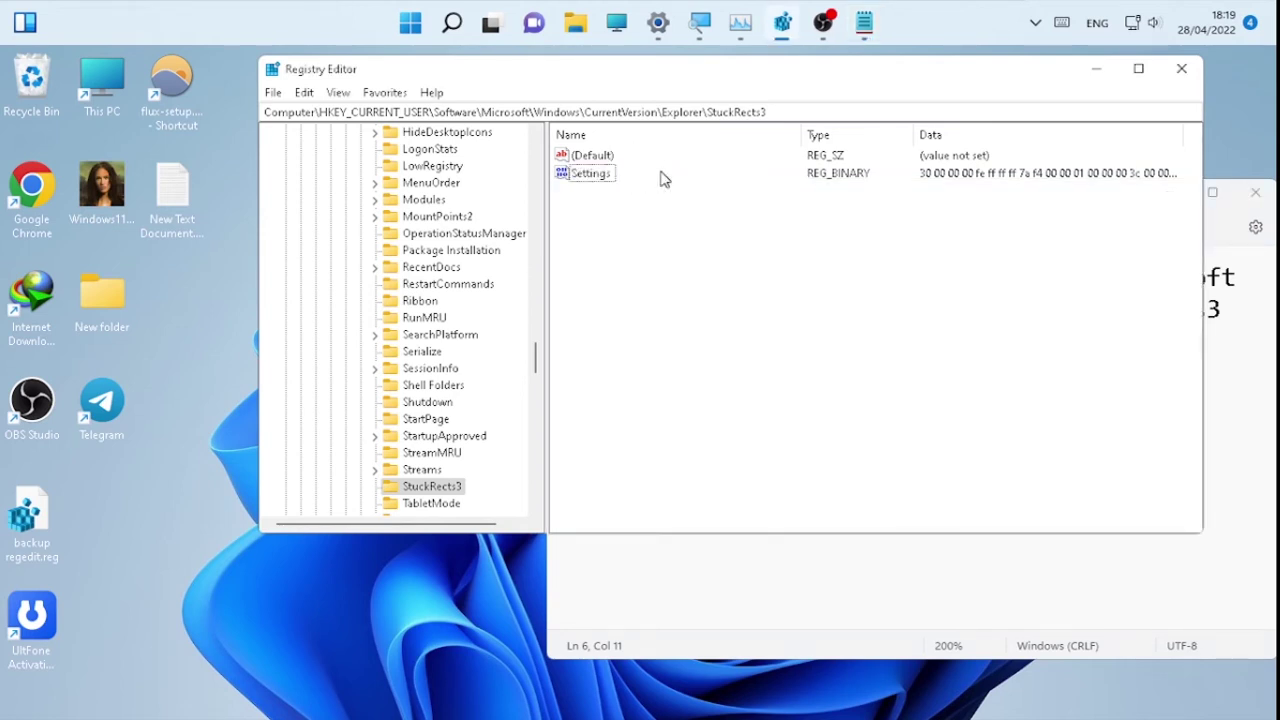
double_click(603, 180)
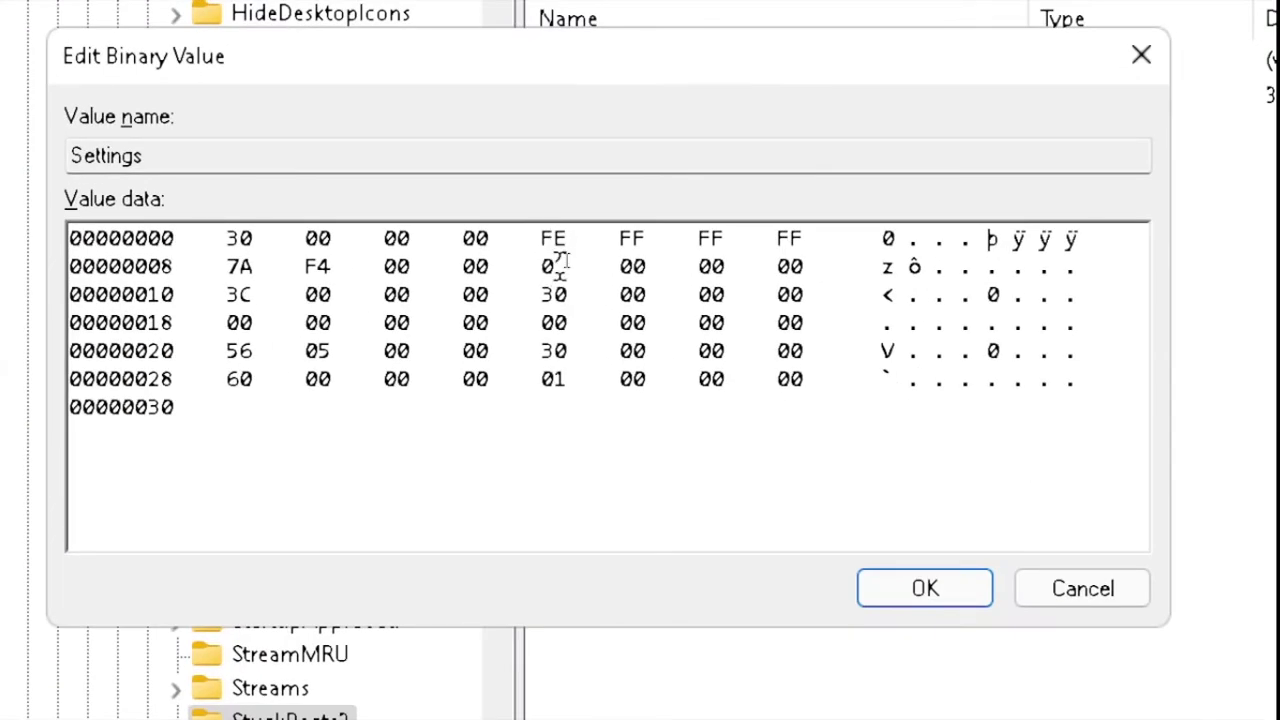
click(563, 268)
key(BackSpace)
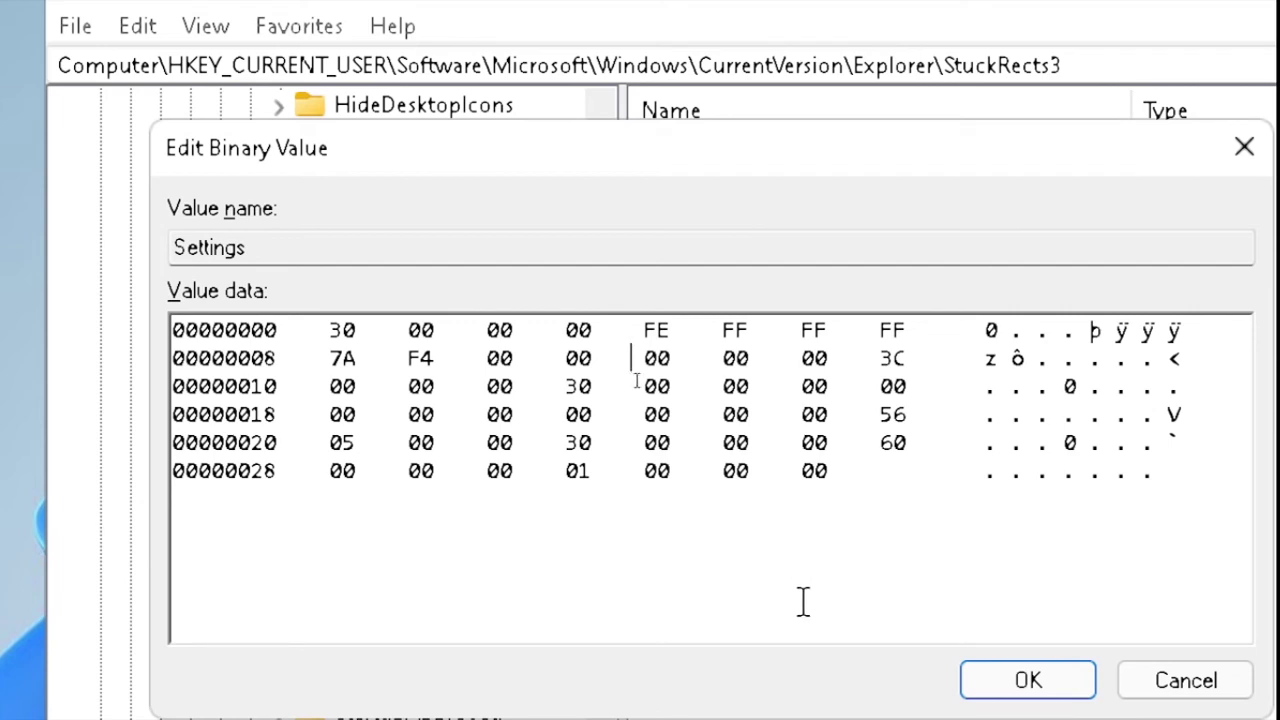
text(02 0)
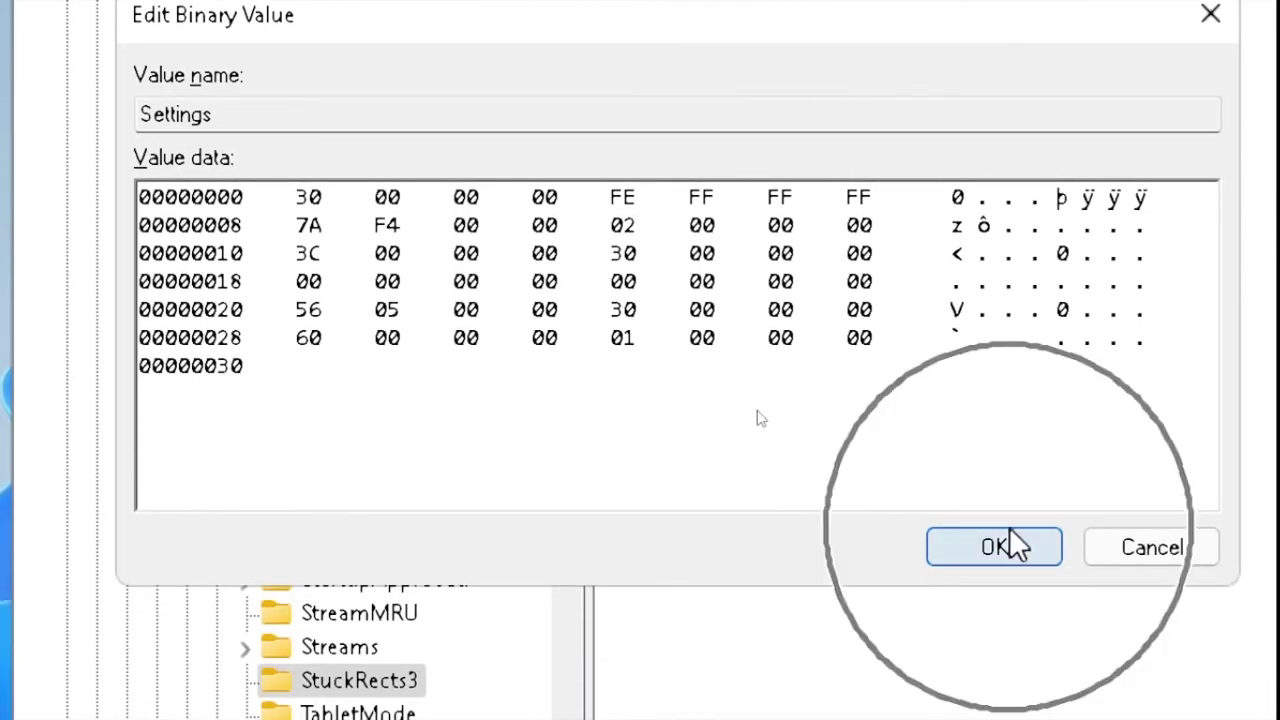
click(1011, 543)
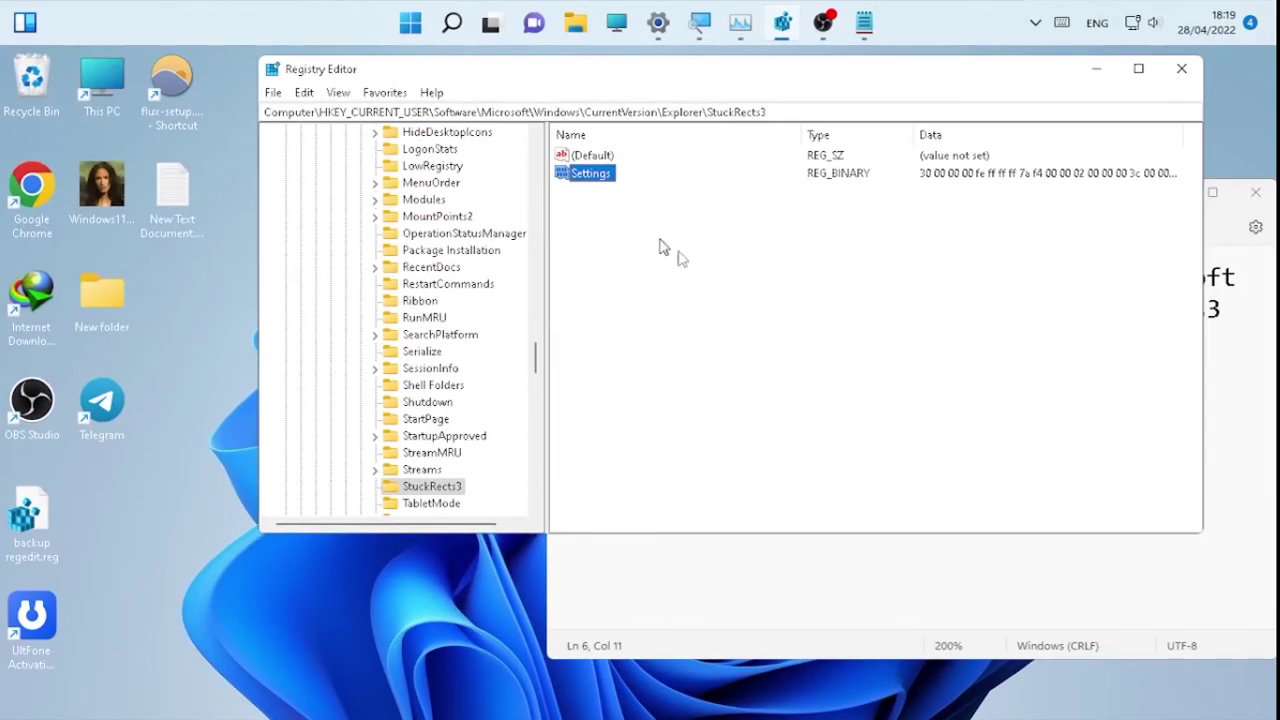
Step: Restart Windows Explorer from Task Manager to move the taskbar right, then close Task Manager
right_click(408, 20)
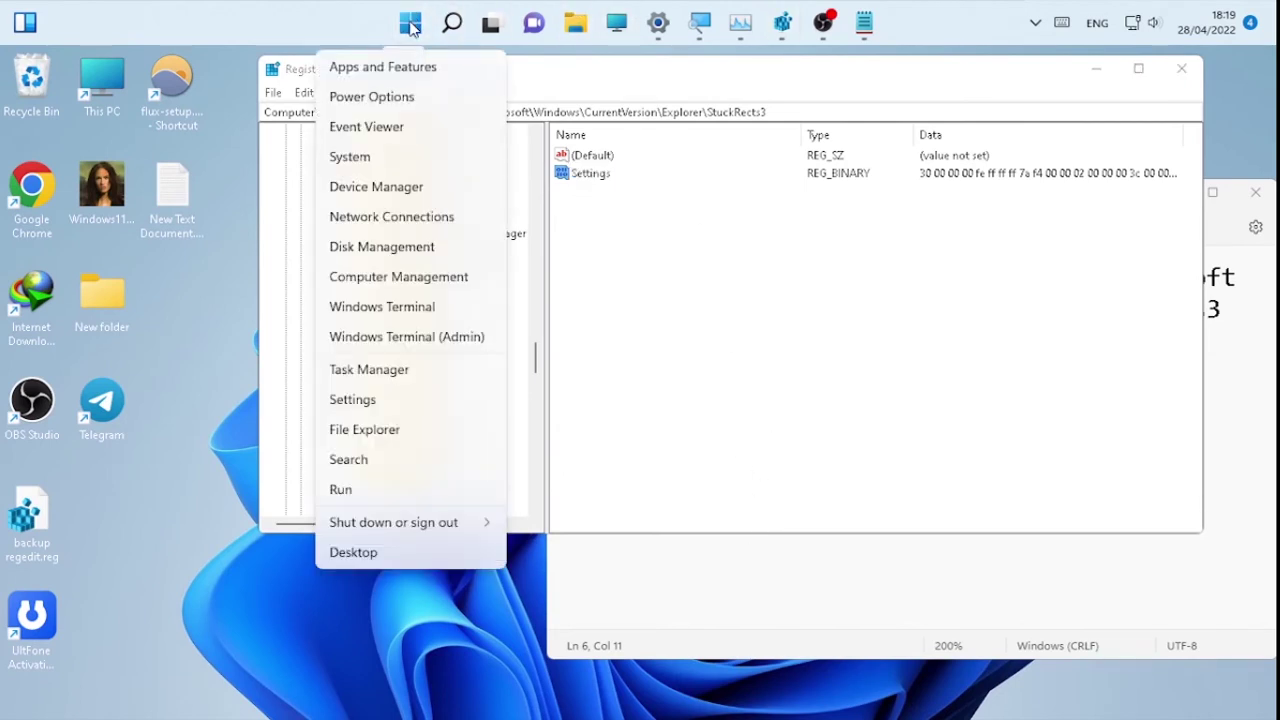
click(394, 372)
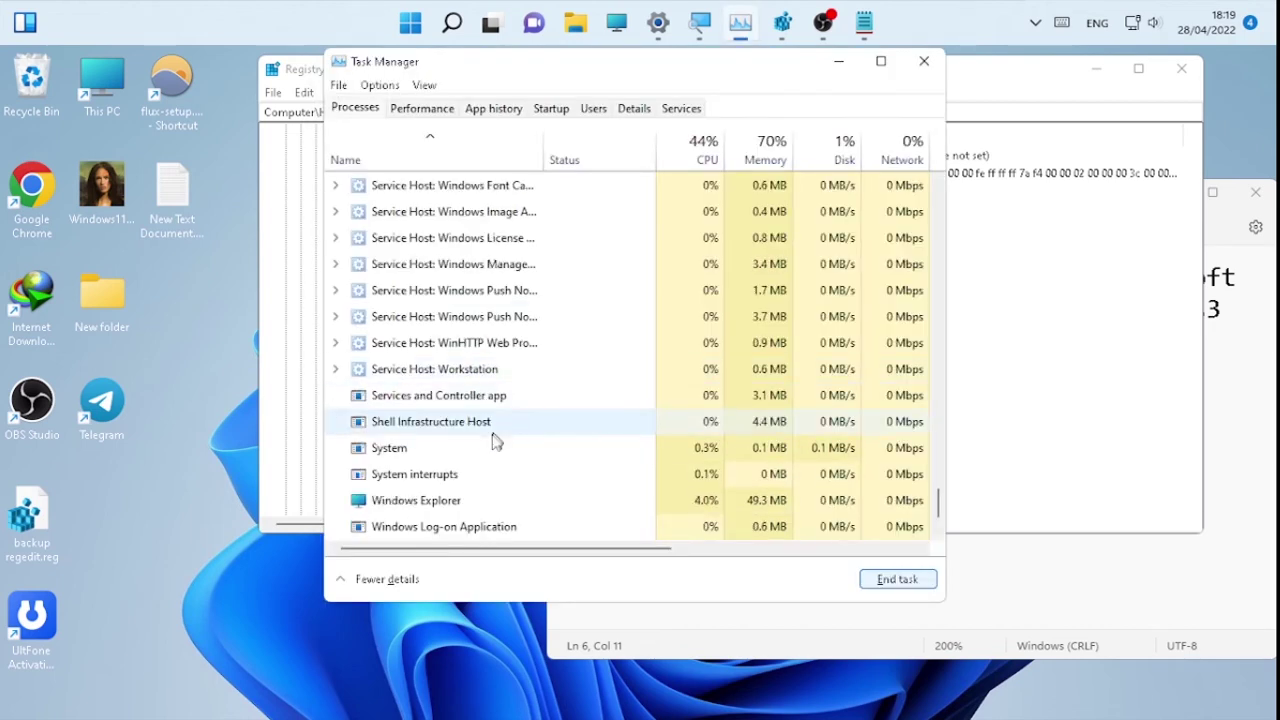
click(470, 512)
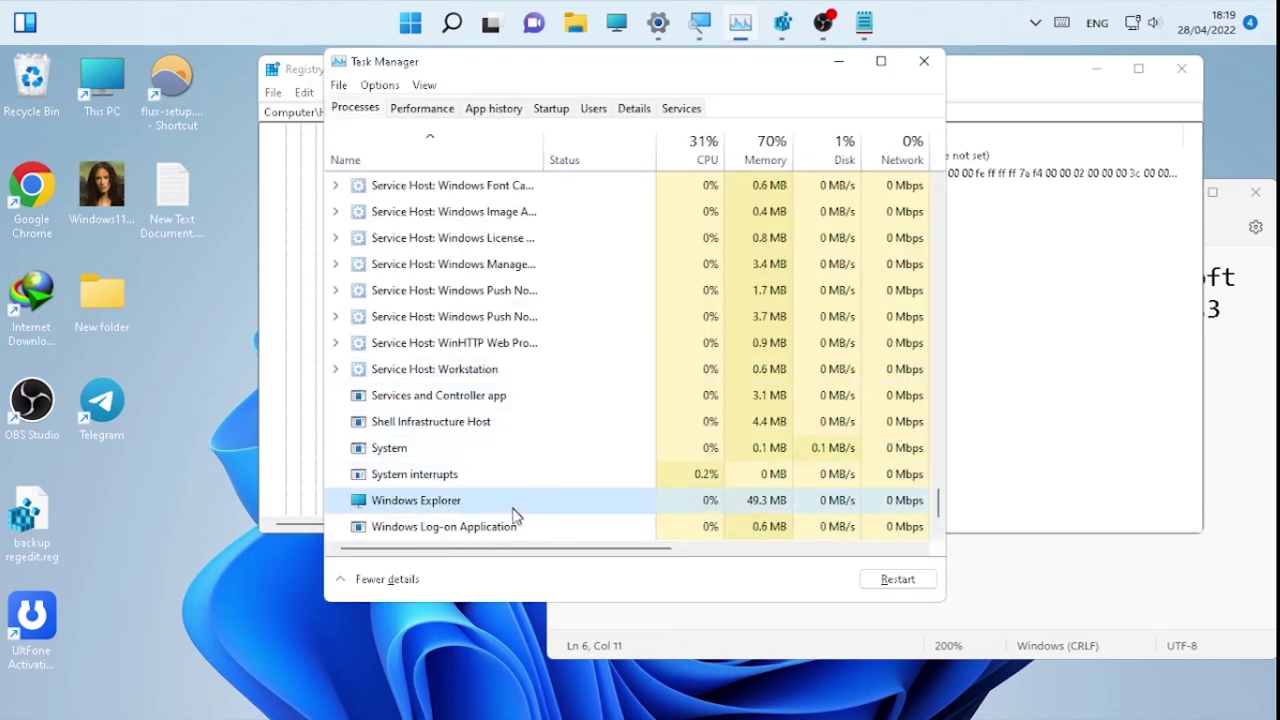
click(899, 580)
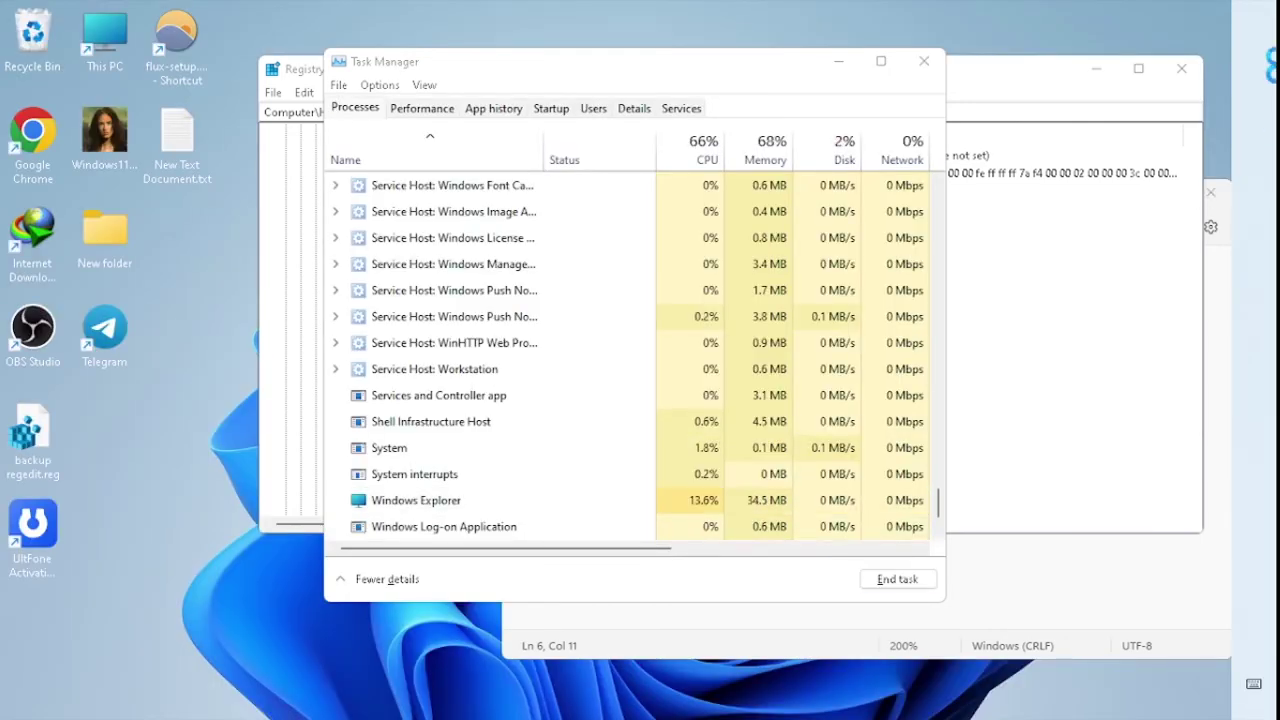
click(922, 60)
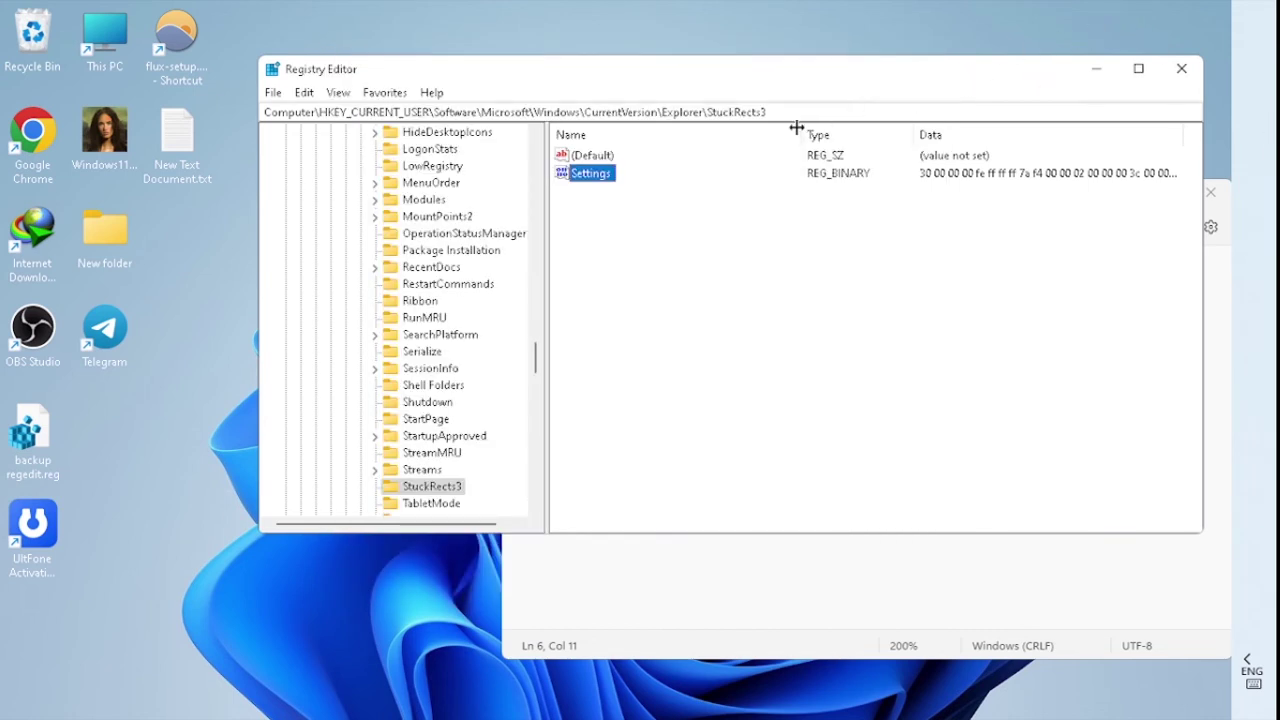
Step: Close Registry Editor and move the Notepad notes with the StuckRects3 position codes toward the desktop centre
click(1181, 70)
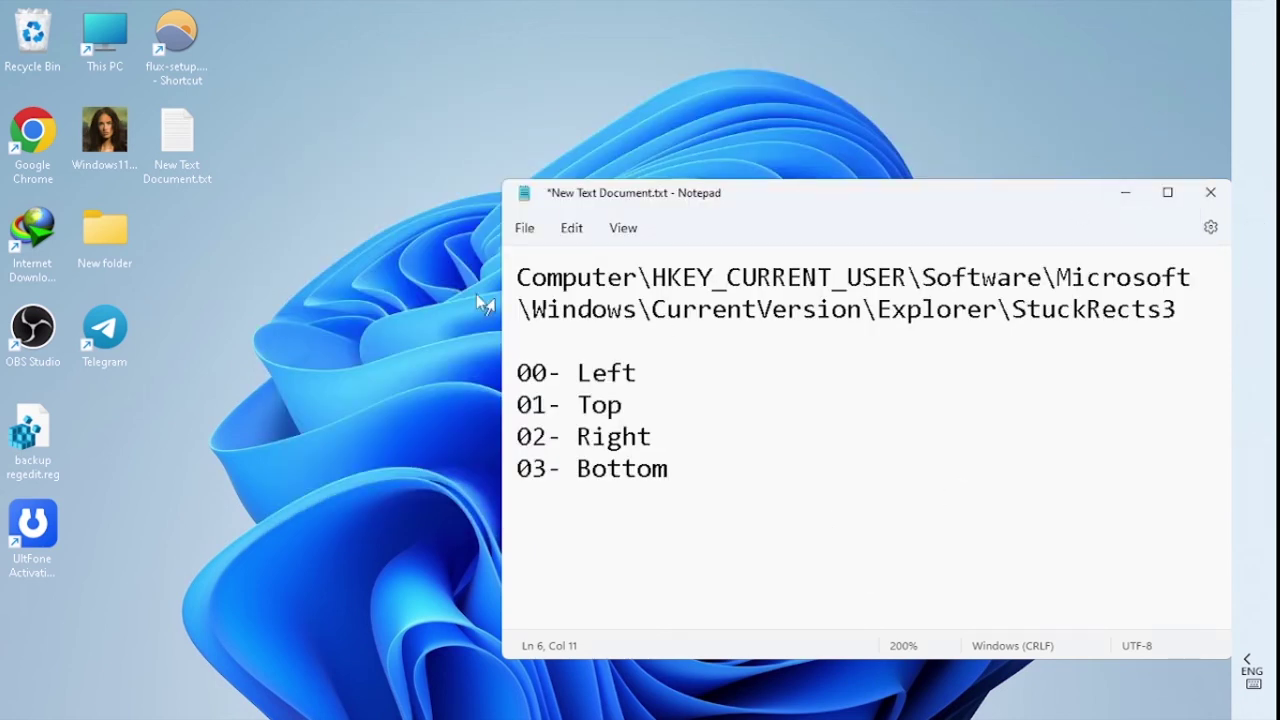
drag(986, 212, 757, 172)
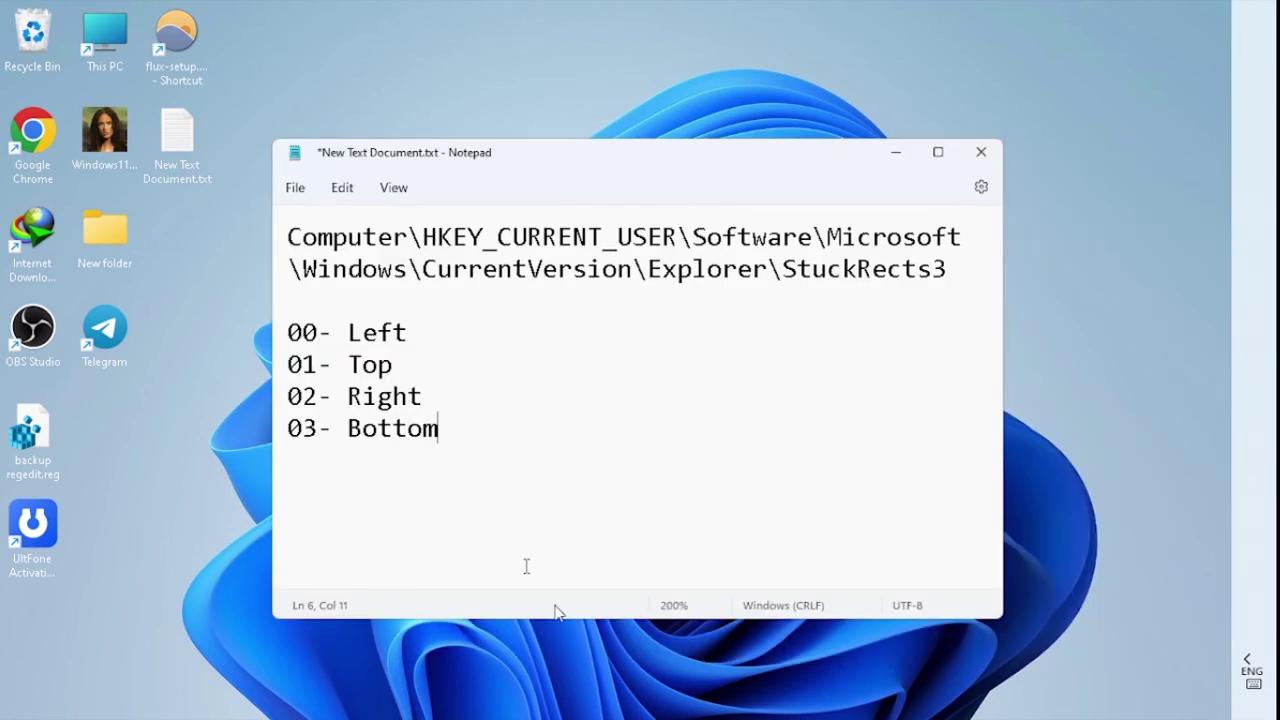